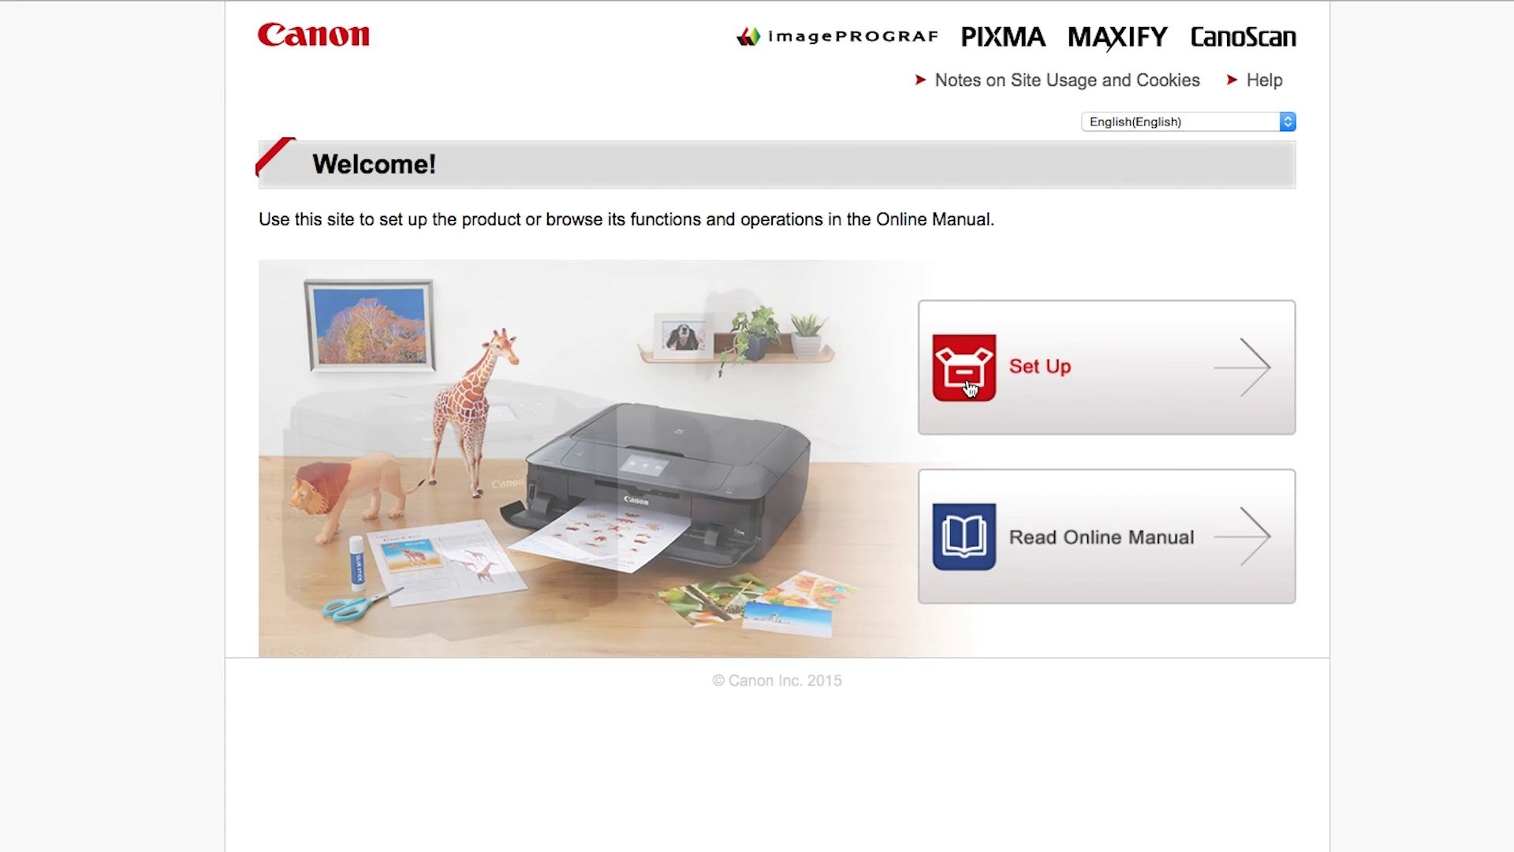
Step: Download the PIXMA MX492 Mac OS setup file (for Connecting to Computer) from the Canon site
left_click(978, 385)
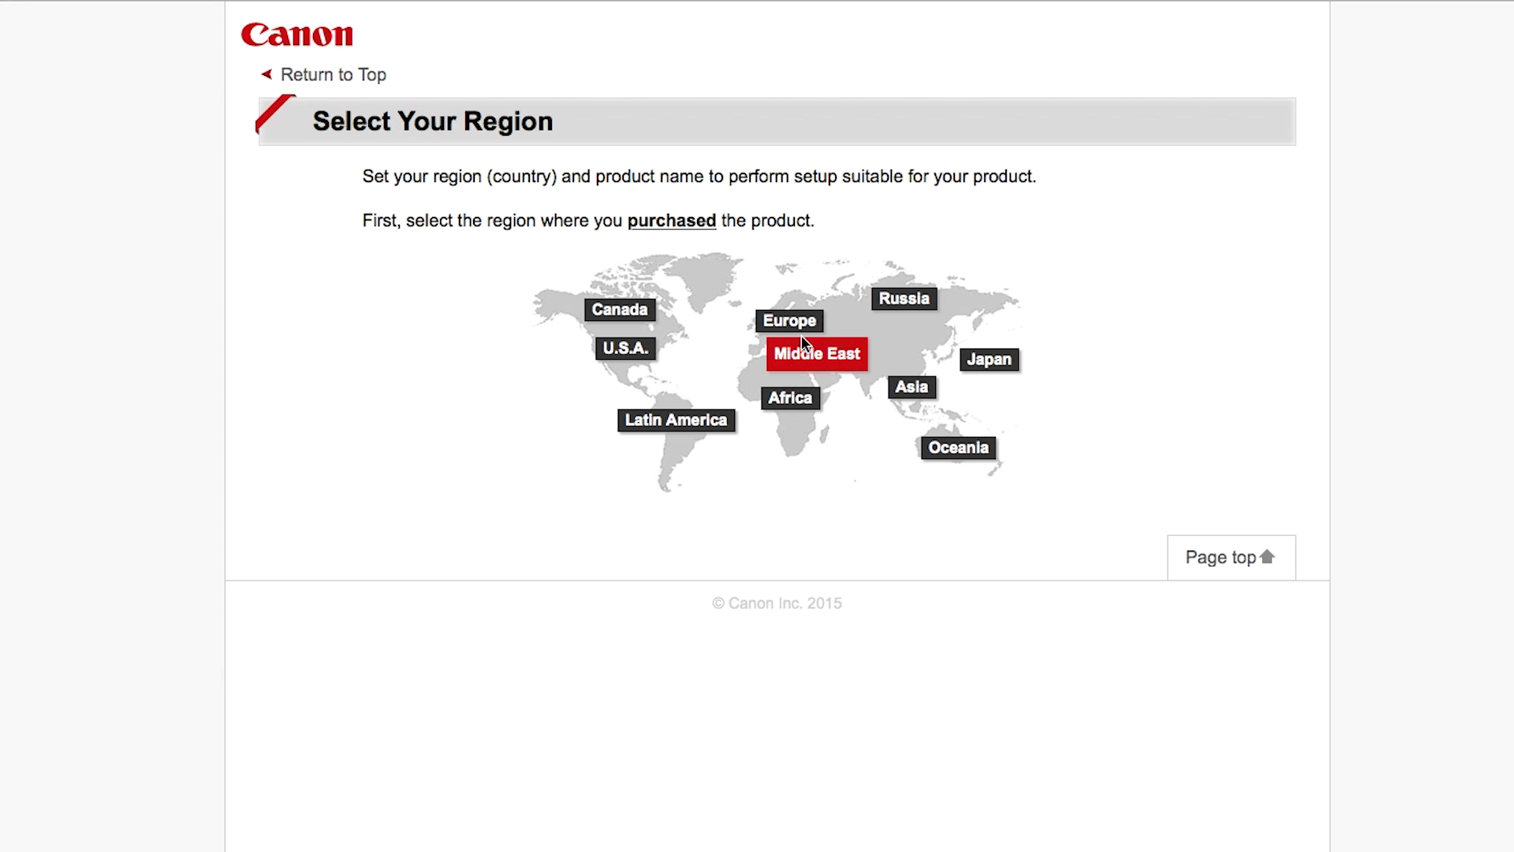
left_click(635, 351)
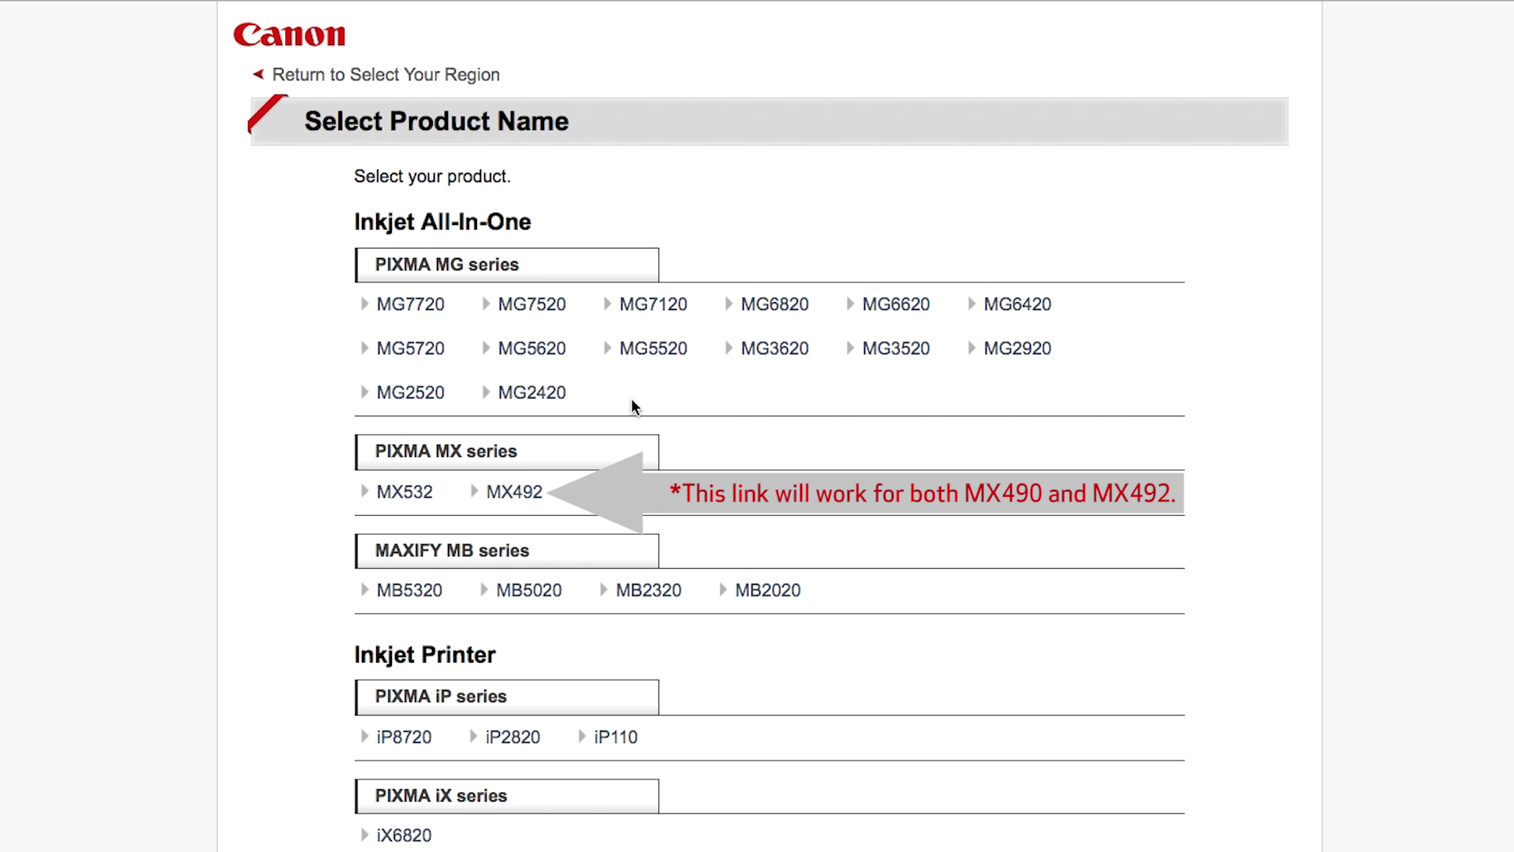
left_click(530, 497)
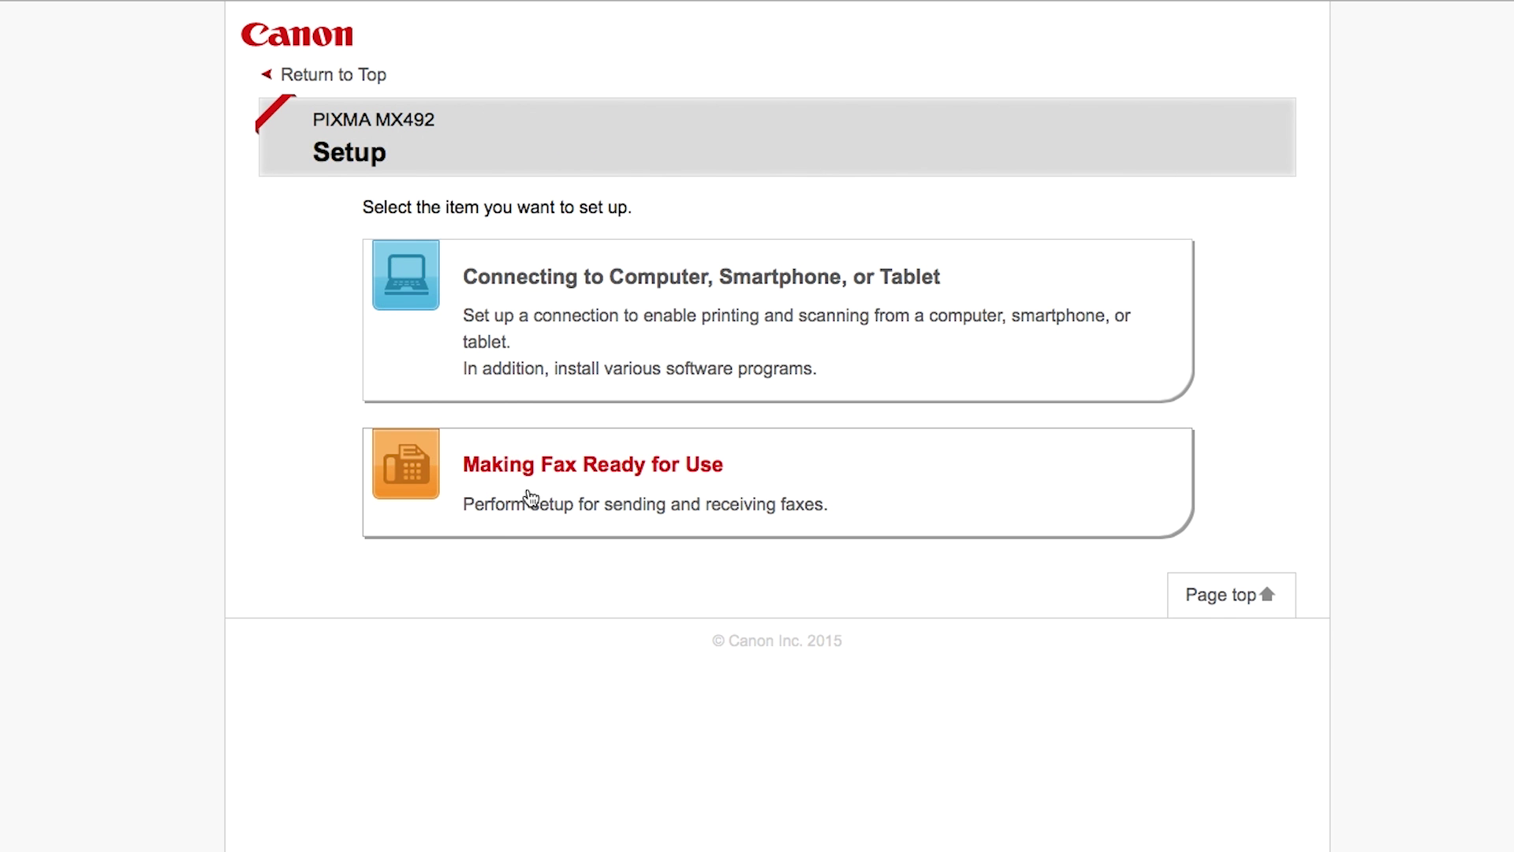
left_click(667, 280)
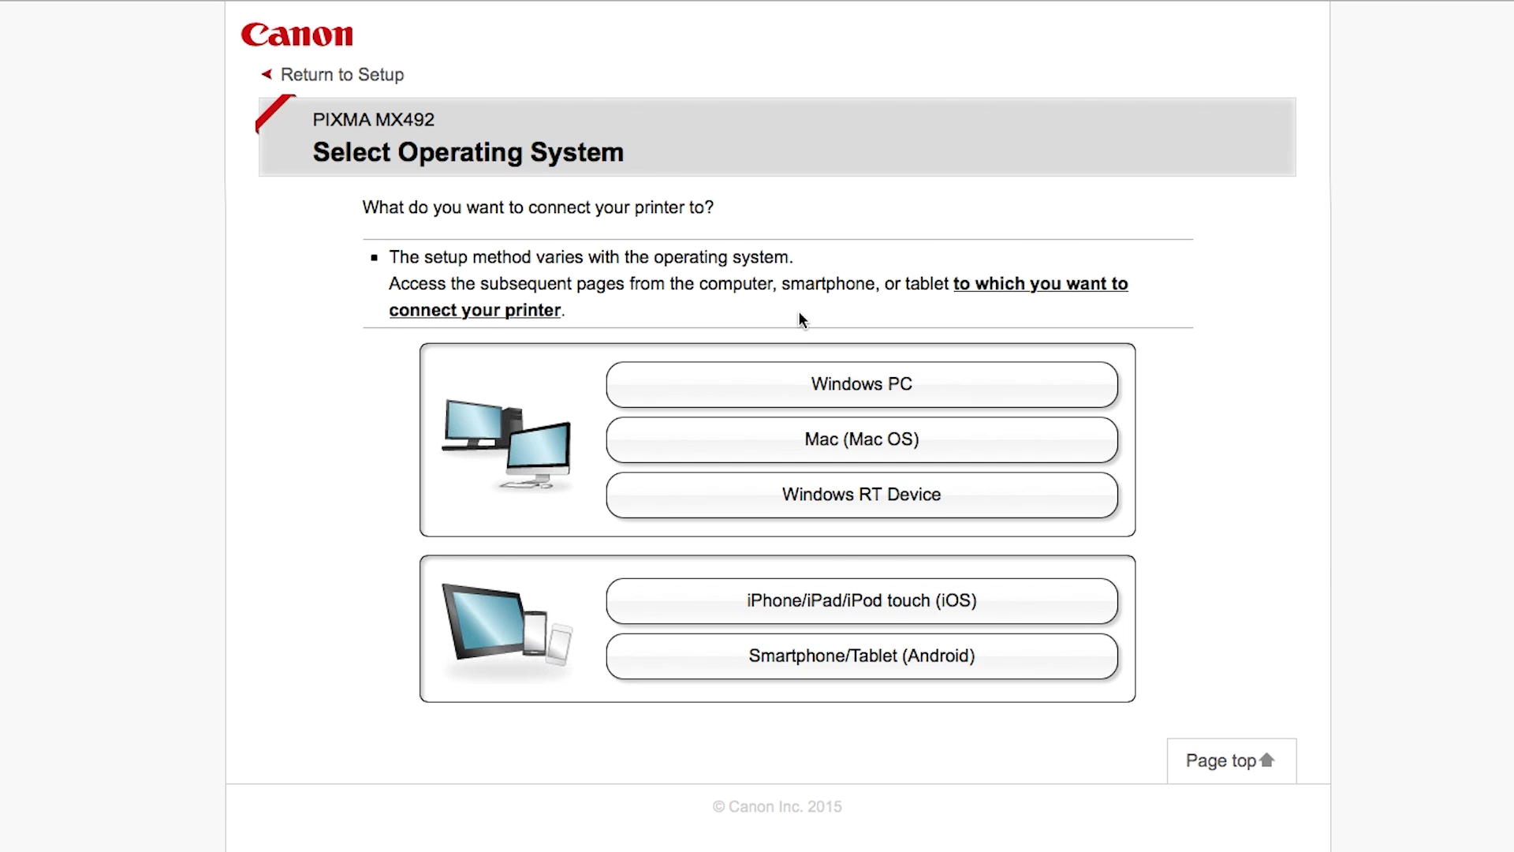
left_click(801, 438)
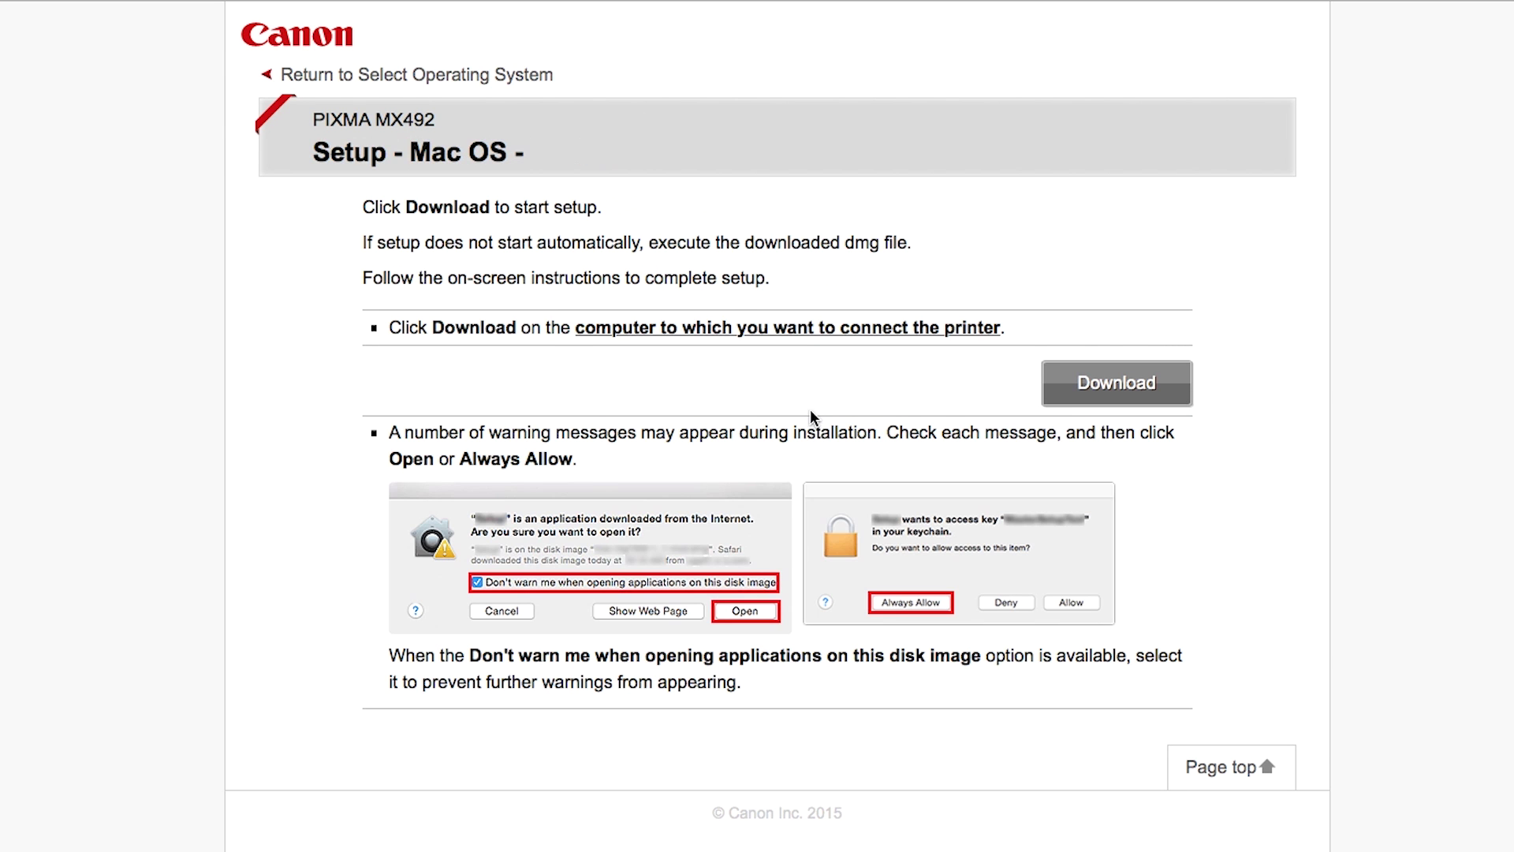
left_click(1124, 393)
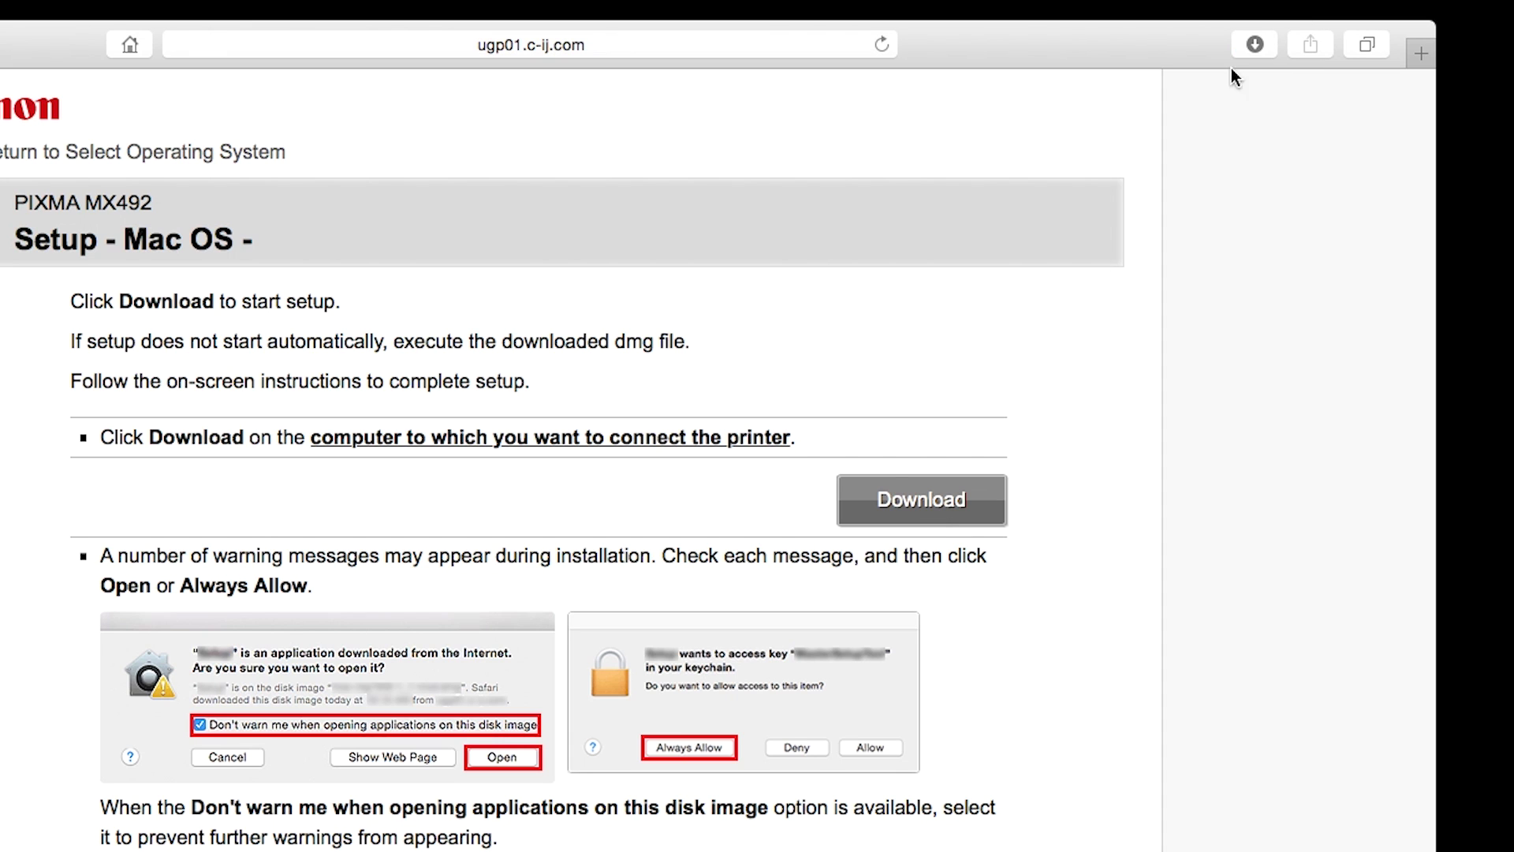
Step: Open mac-mx490-1_1-mcd-2.dmg from Safari's downloads and allow the Setup application to run
left_click(1251, 44)
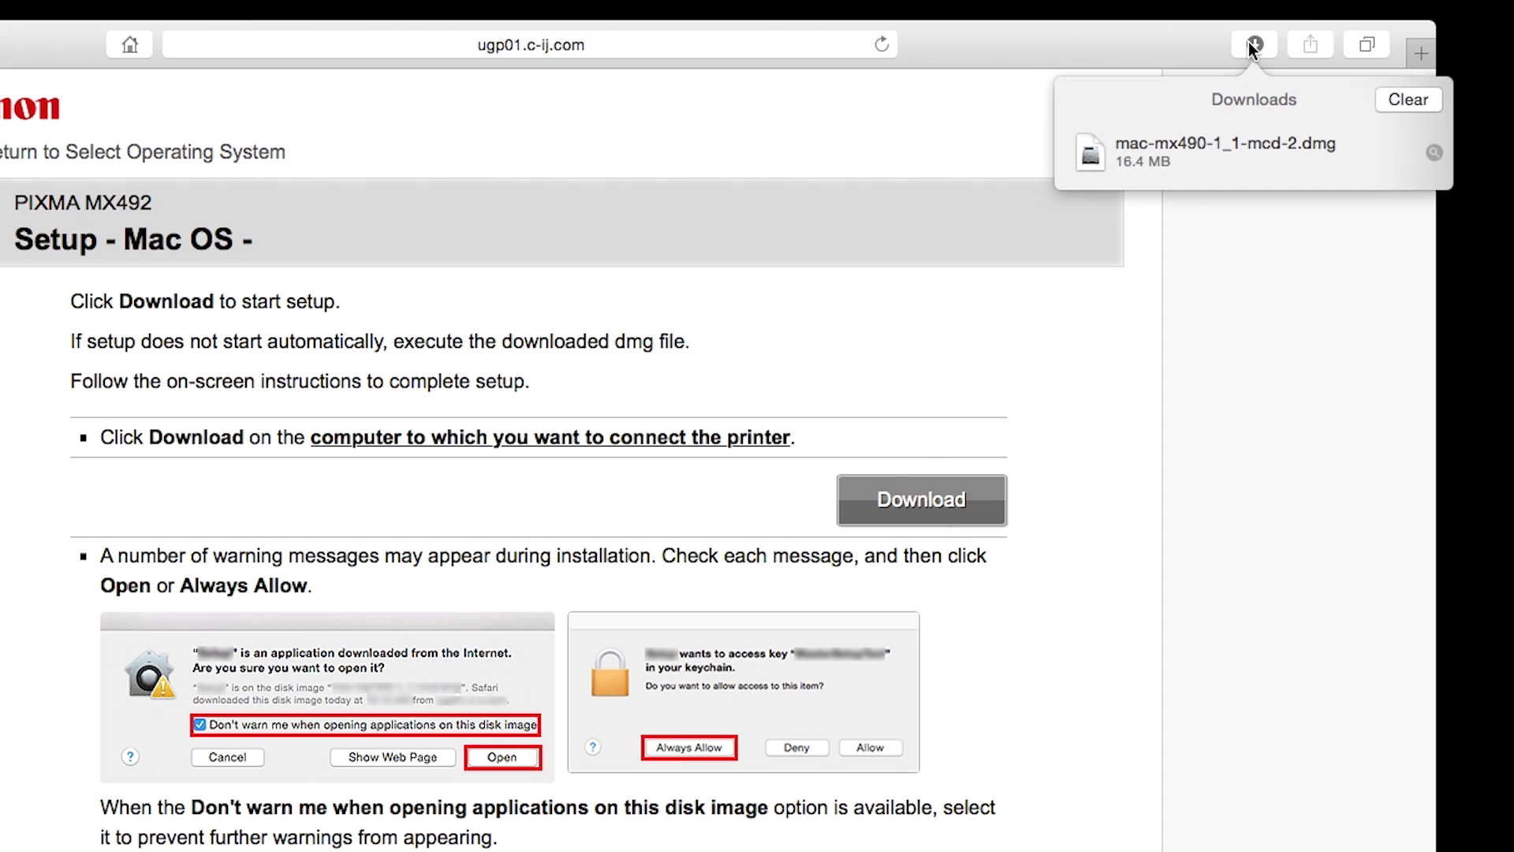
double_click(1237, 140)
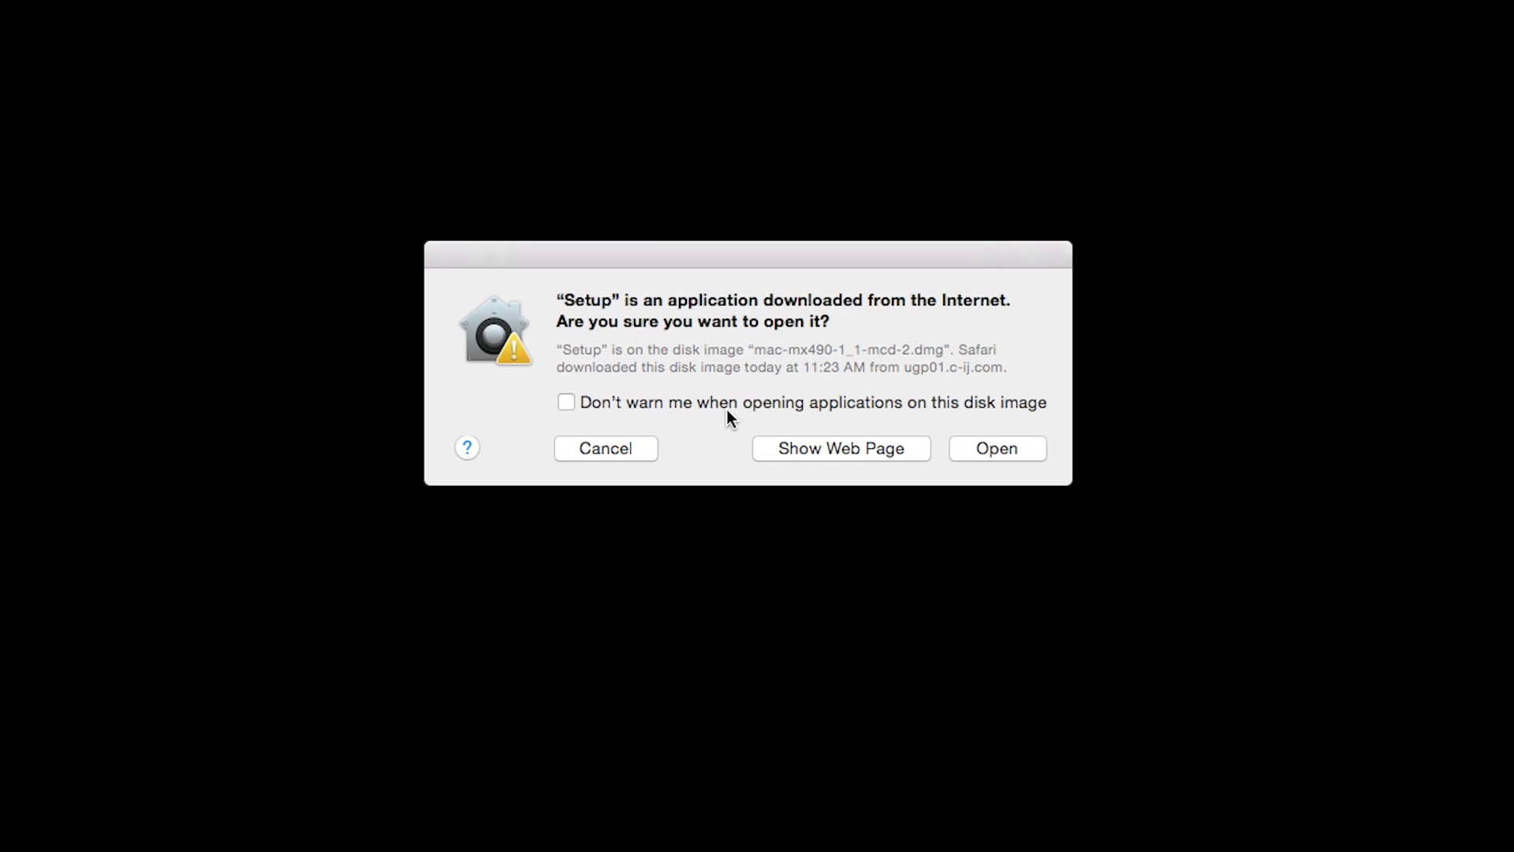
left_click(980, 454)
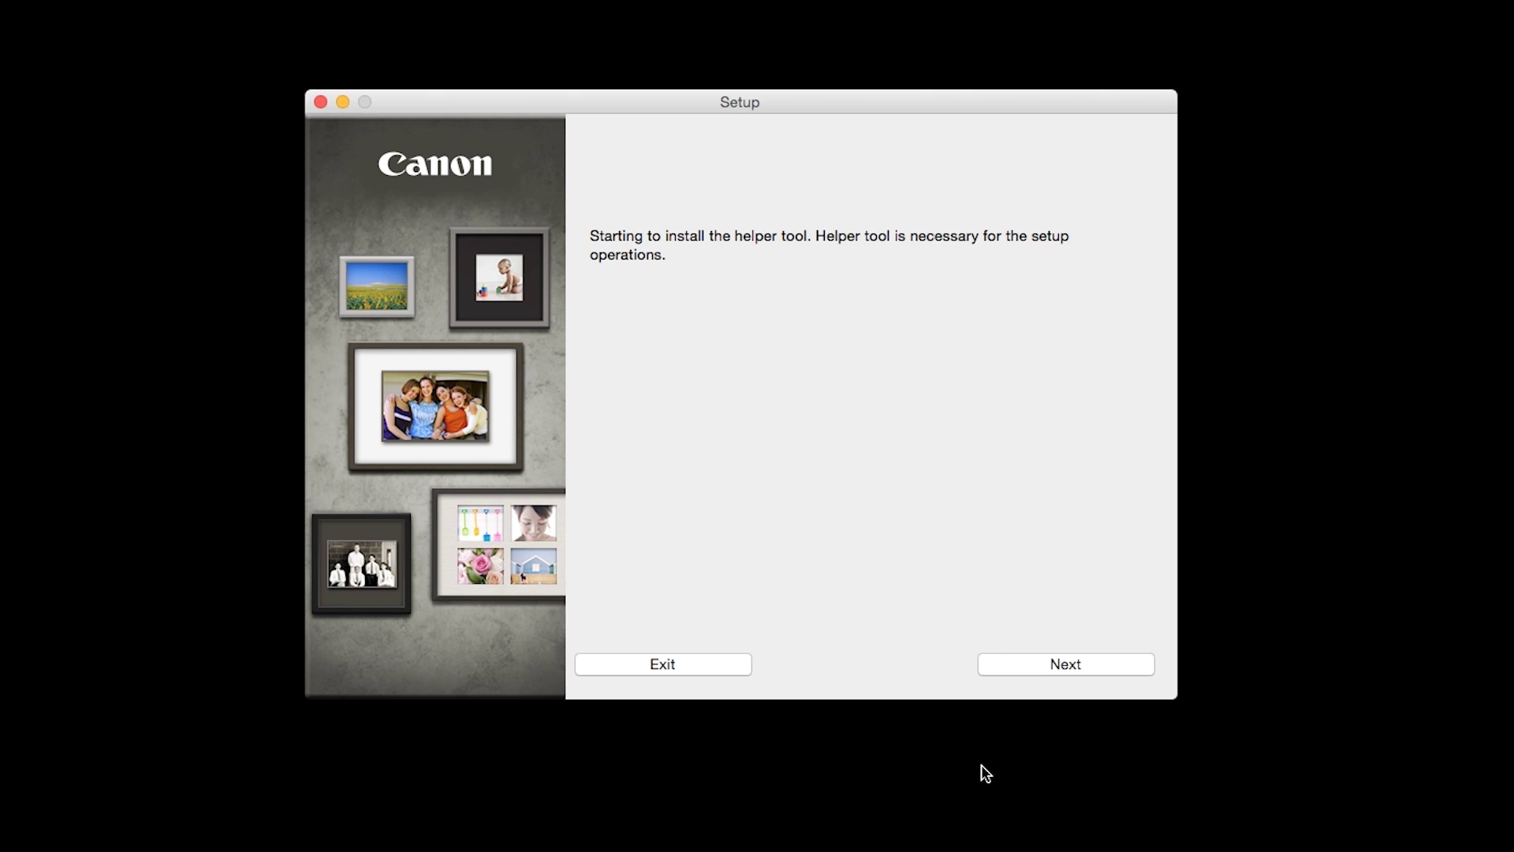
Step: Install the helper tool using the Mac account password, then choose Wireless LAN Connection
left_click(1055, 662)
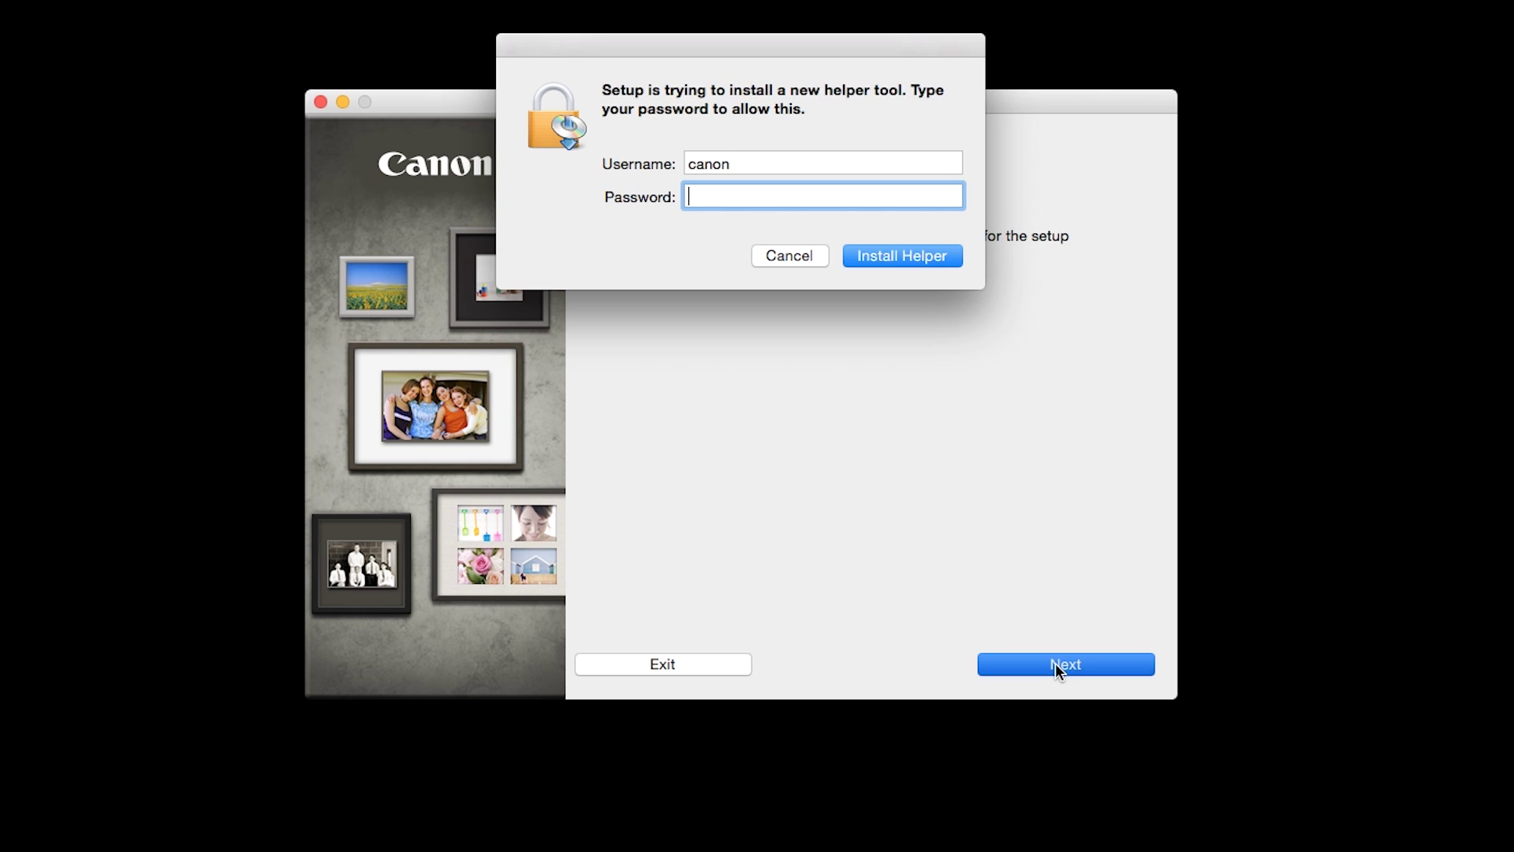
type("••••••••")
left_click(892, 262)
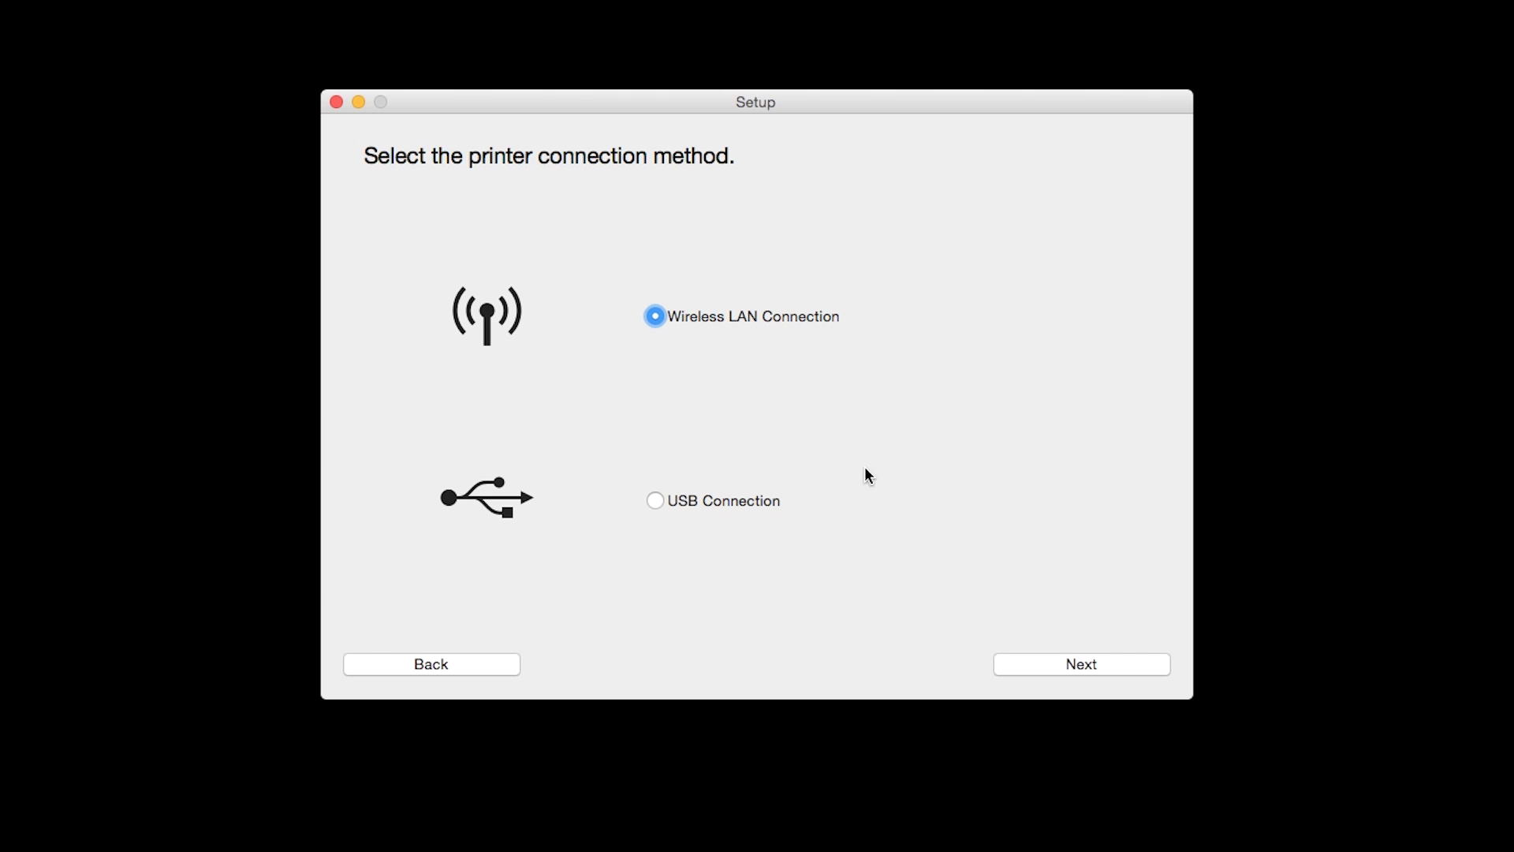
left_click(1091, 661)
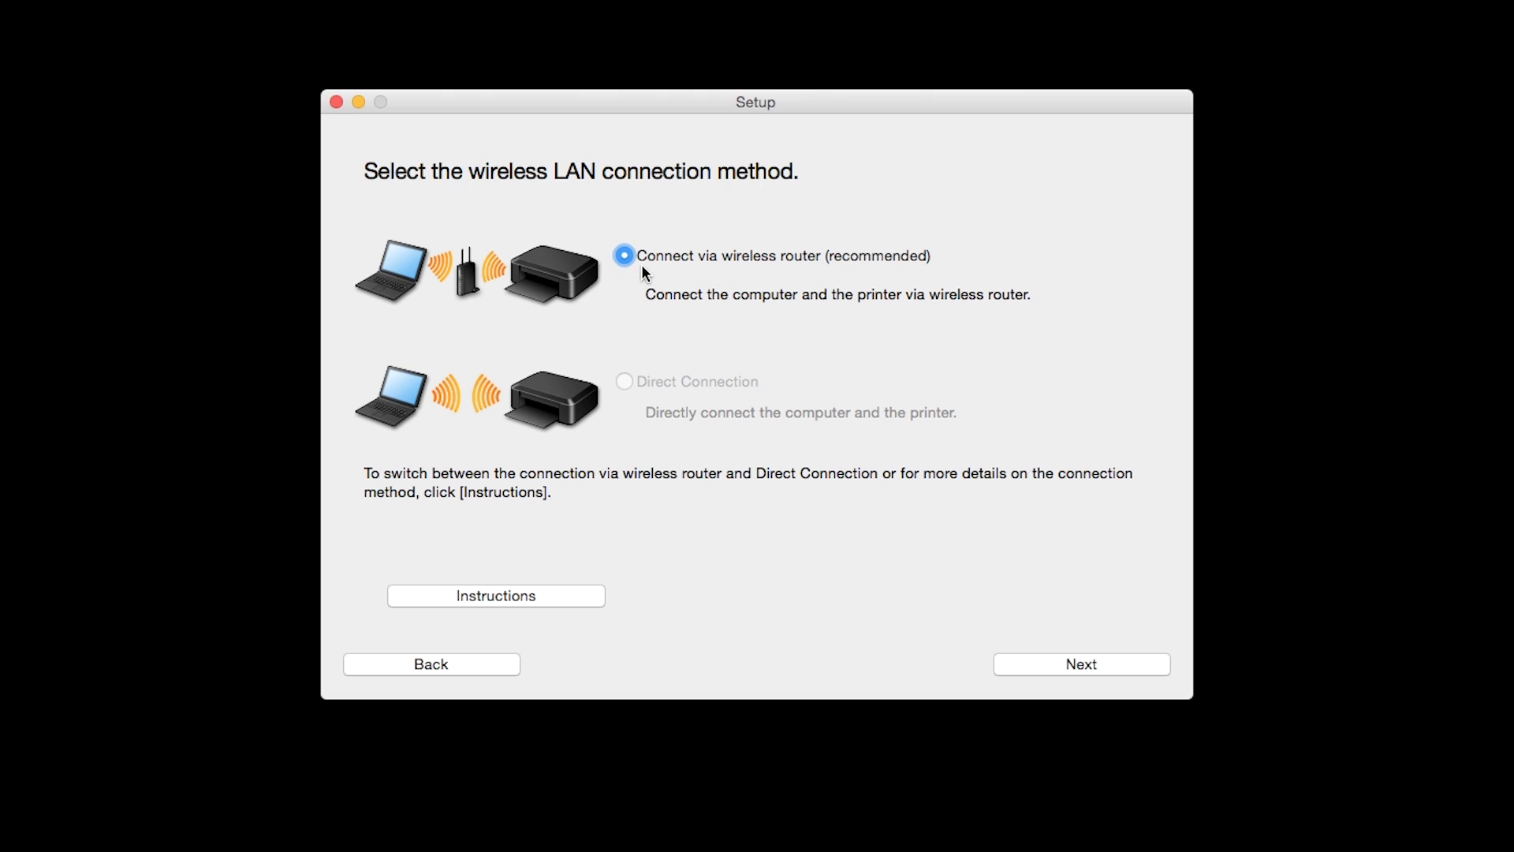
Step: Keep Connect via wireless router and tick 'Setting printer could not be found on the list'
left_click(1074, 663)
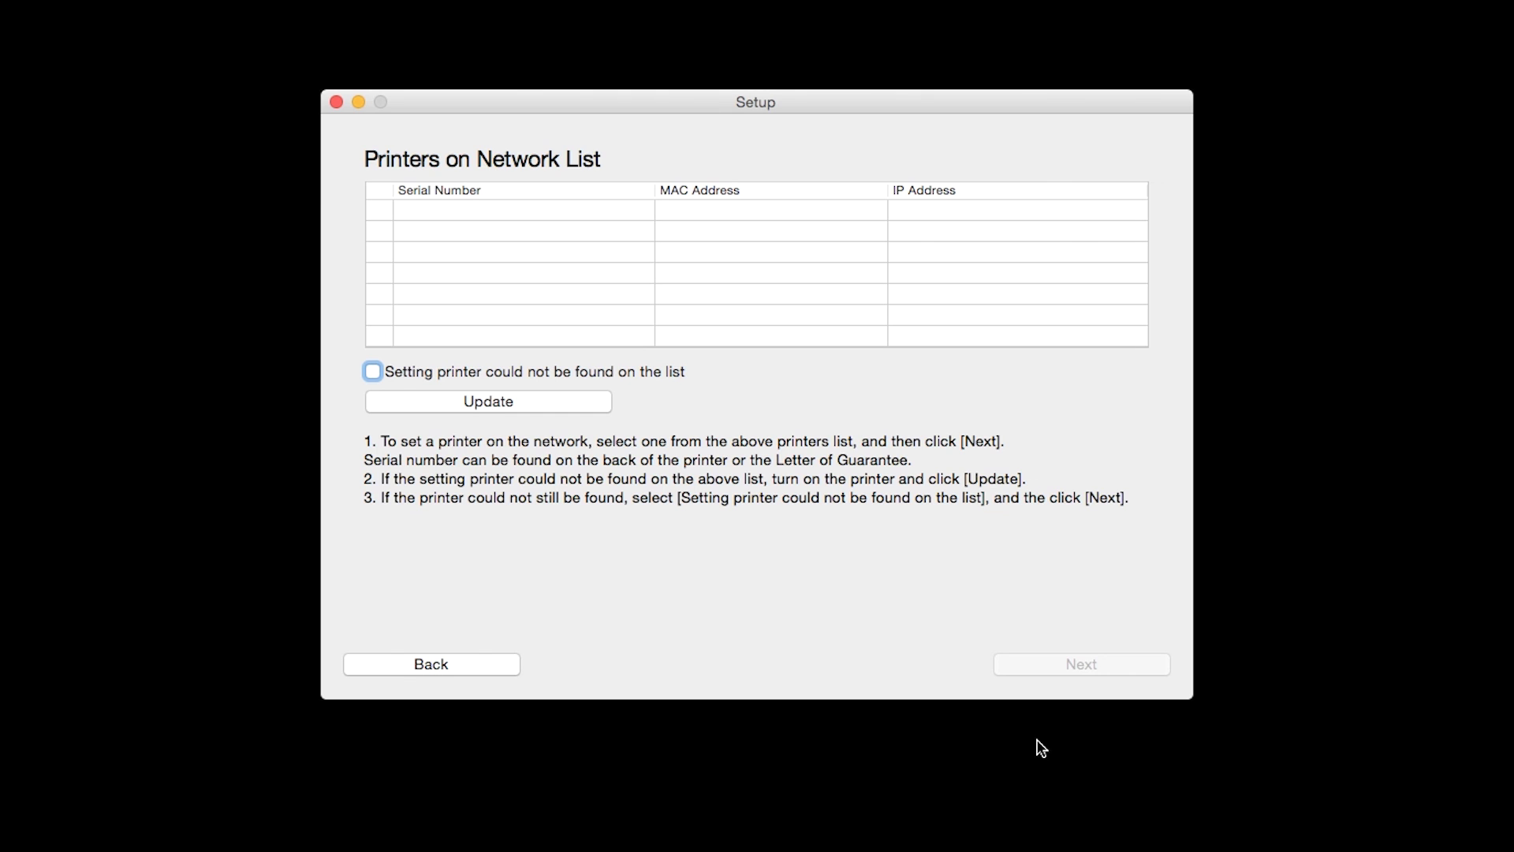
left_click(373, 371)
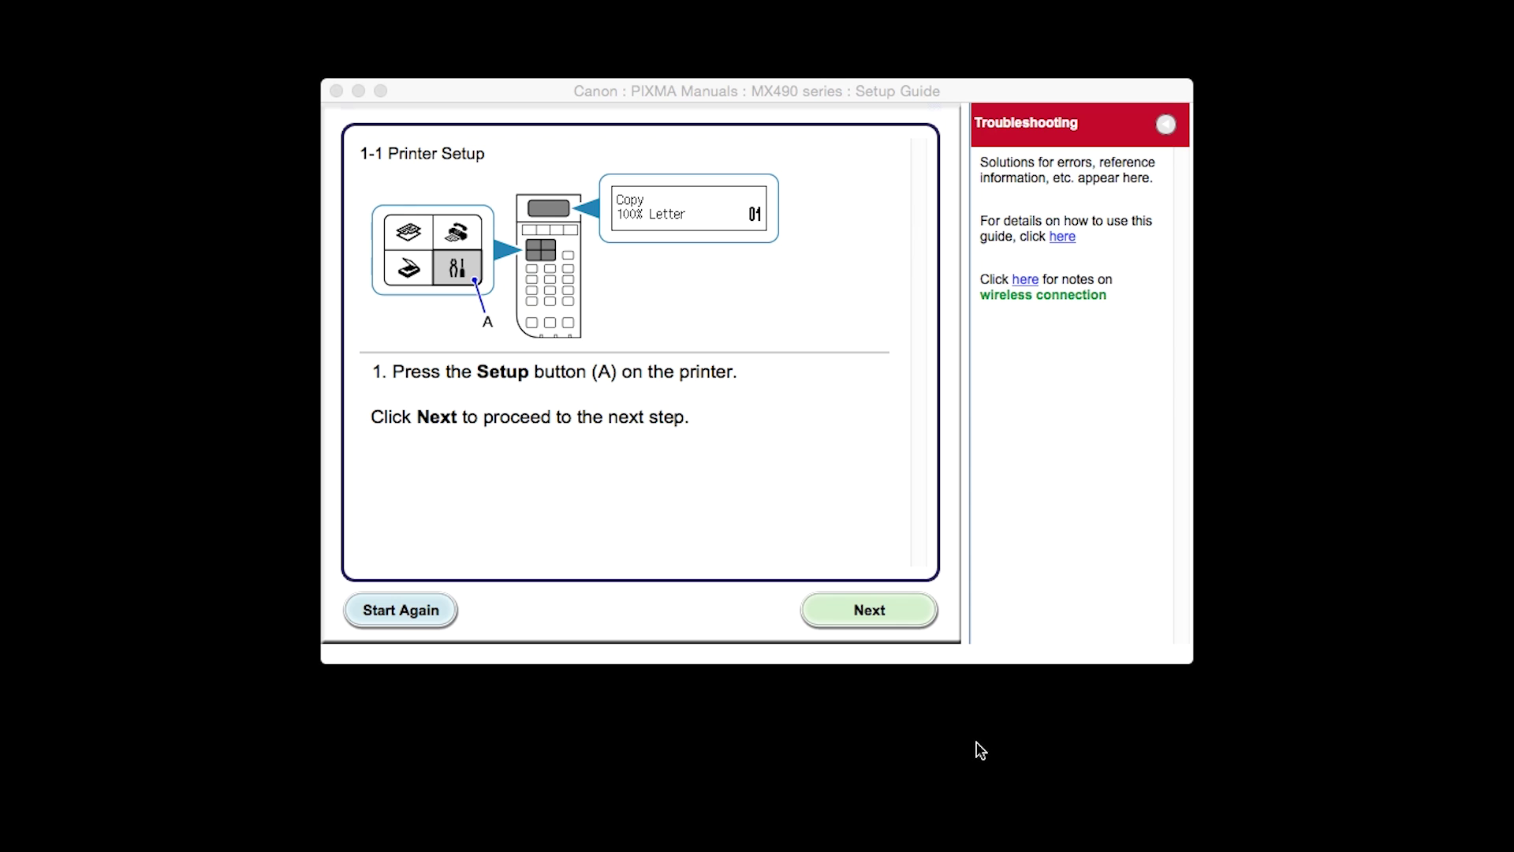
left_click(882, 614)
Step: Follow the Setup Guide through other wireless methods and Cableless setup until 'Connection completed.'
left_click(885, 621)
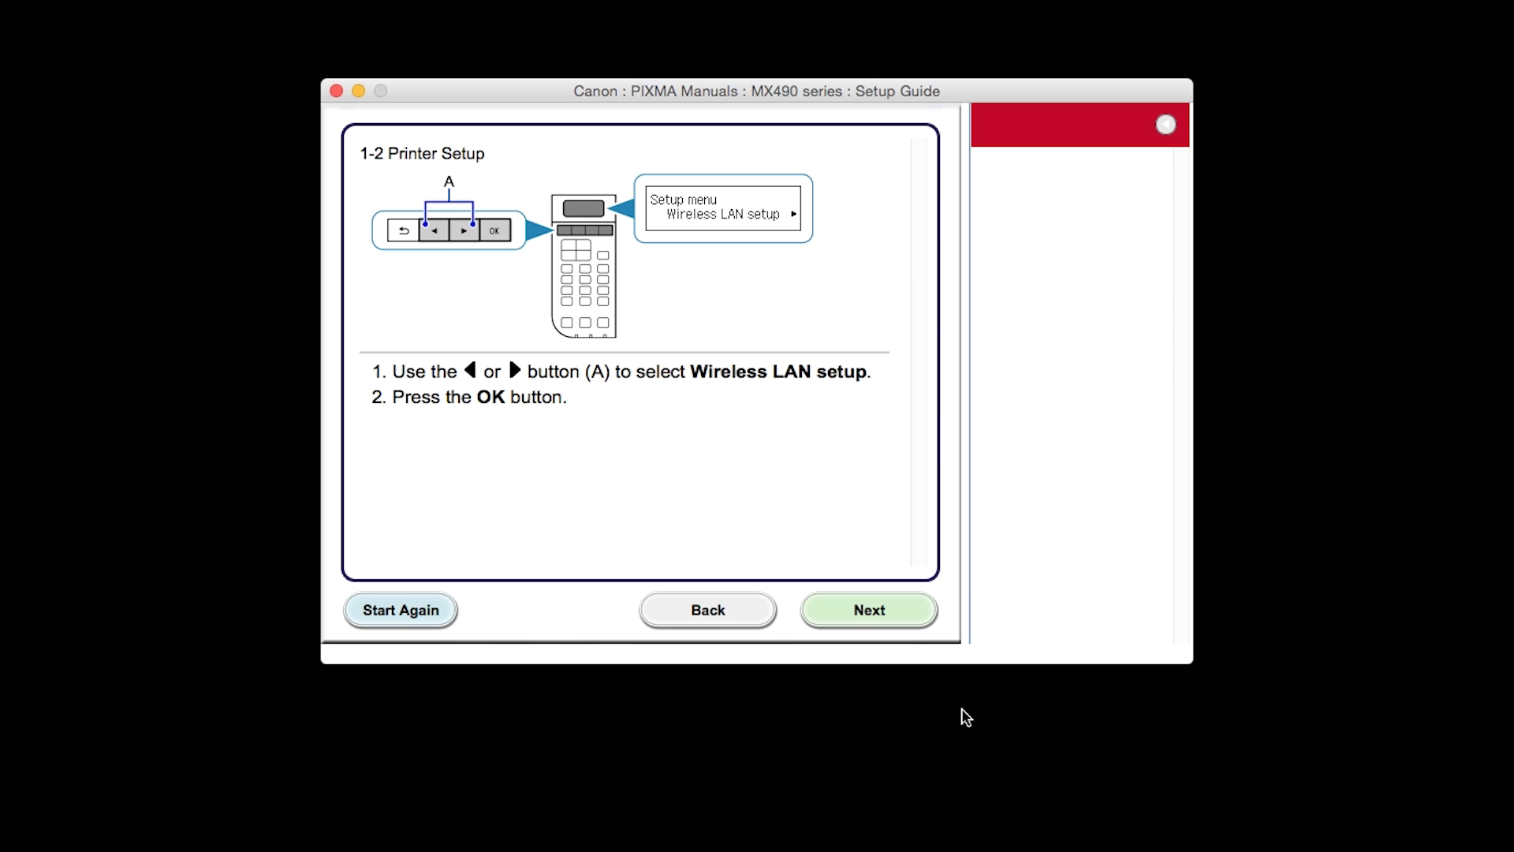
left_click(895, 623)
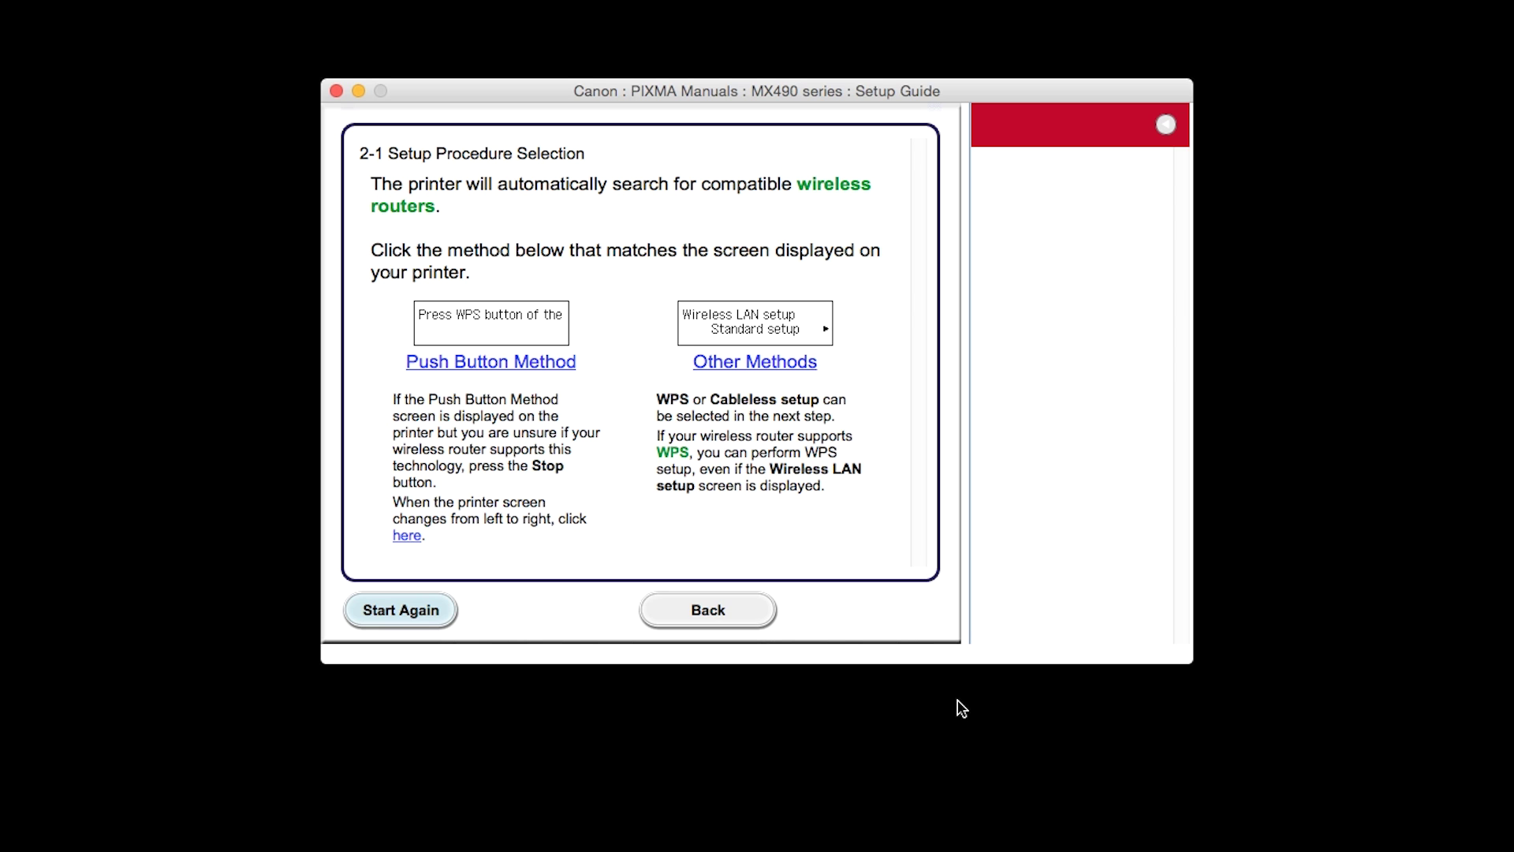
left_click(788, 369)
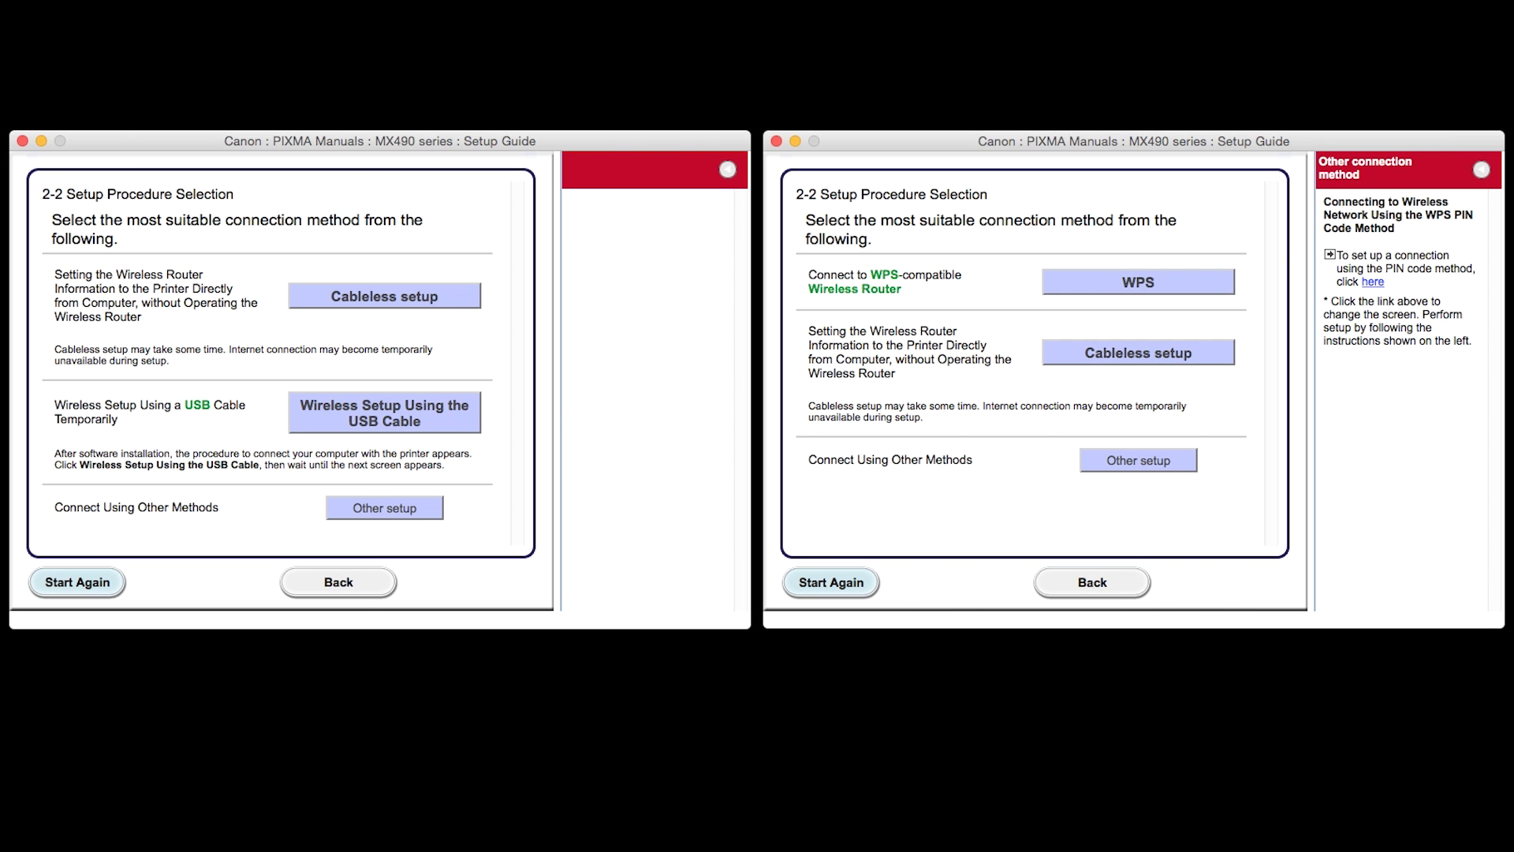
left_click(444, 303)
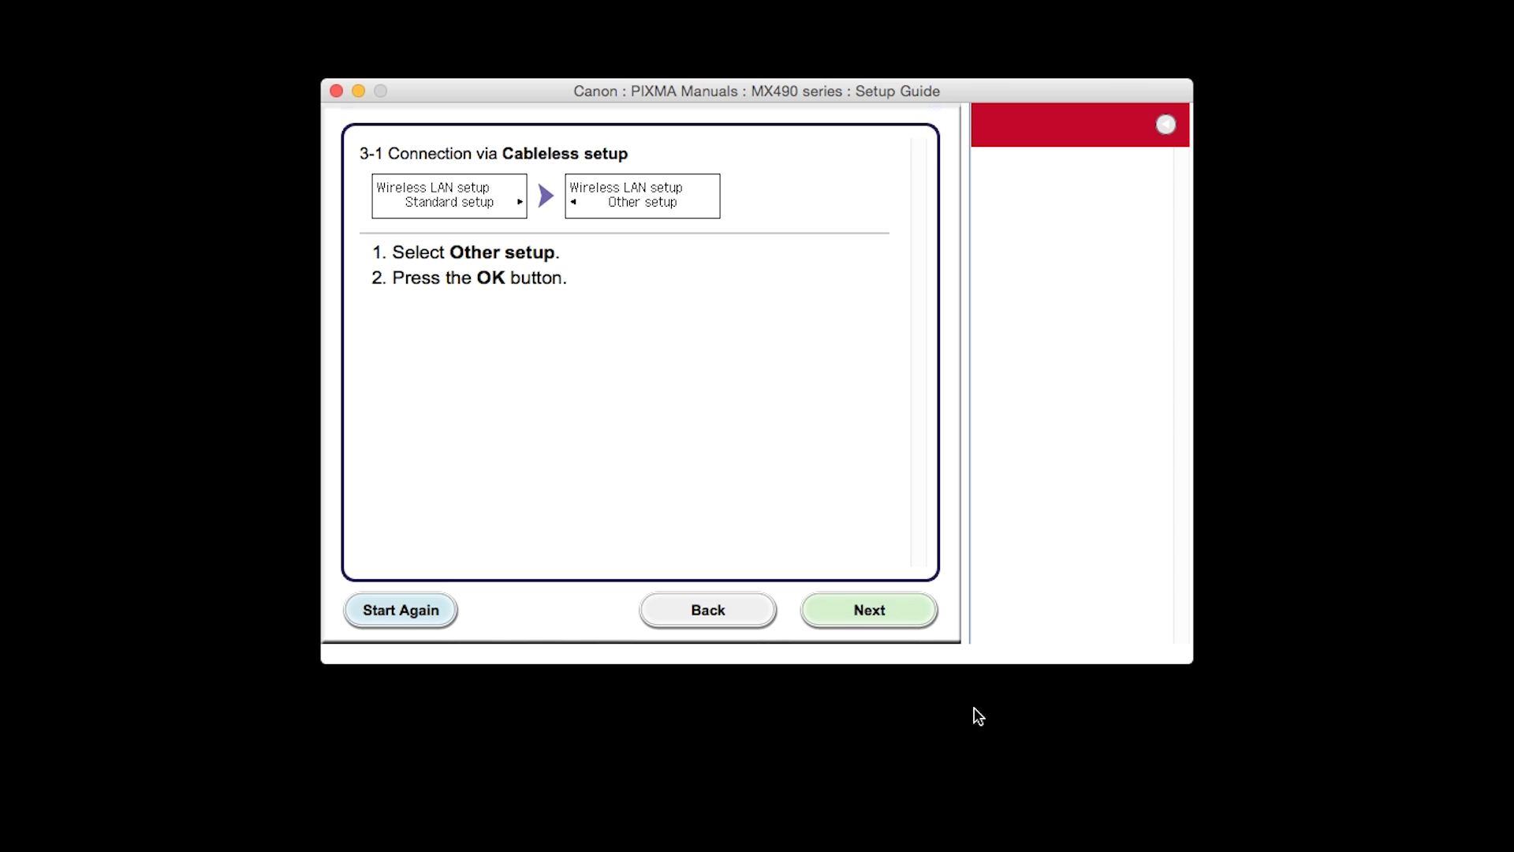
left_click(916, 627)
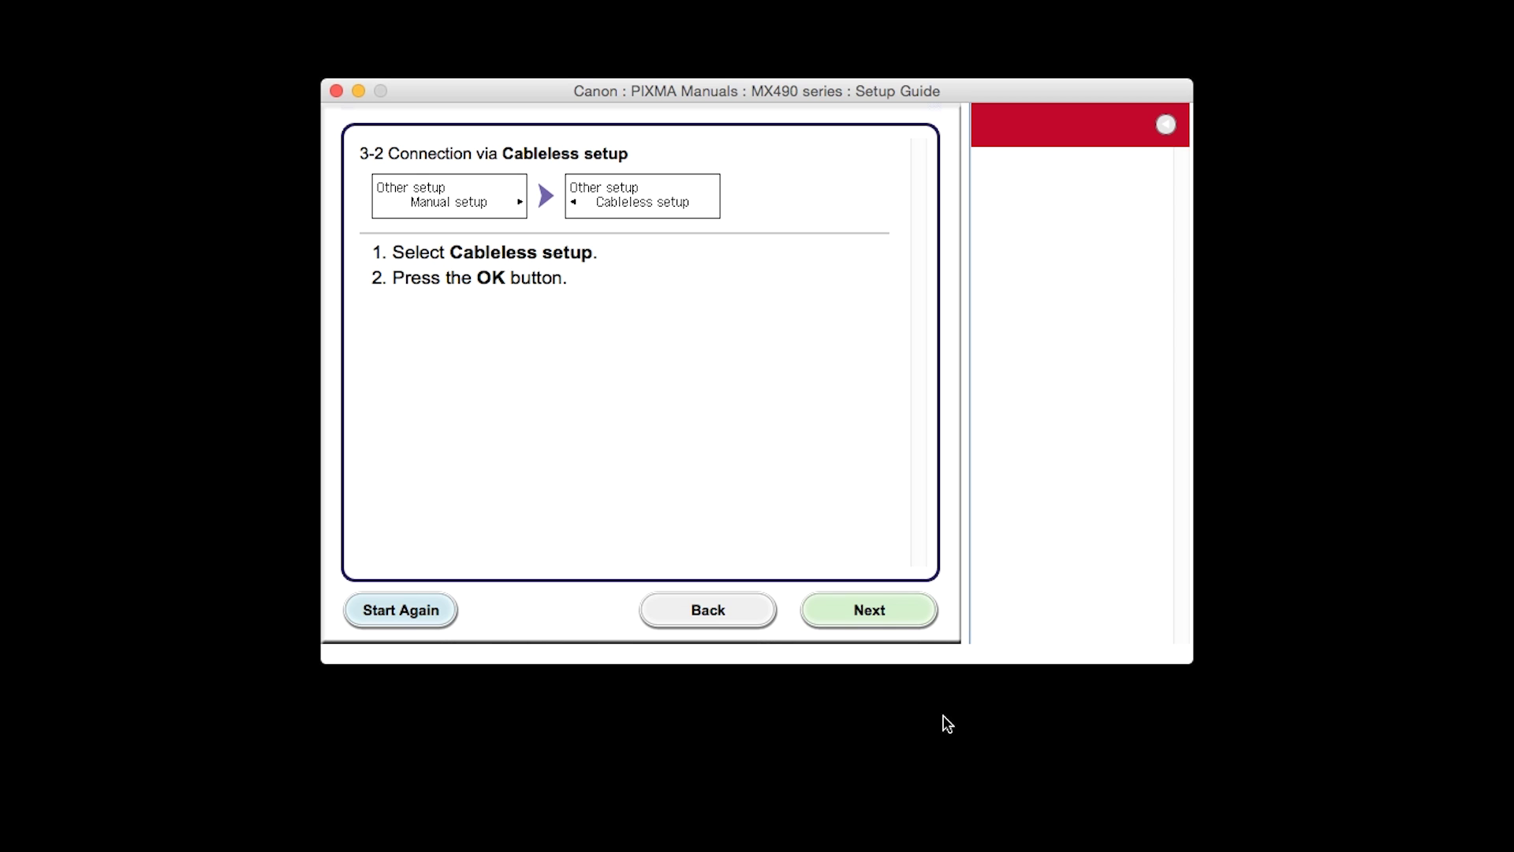
left_click(885, 618)
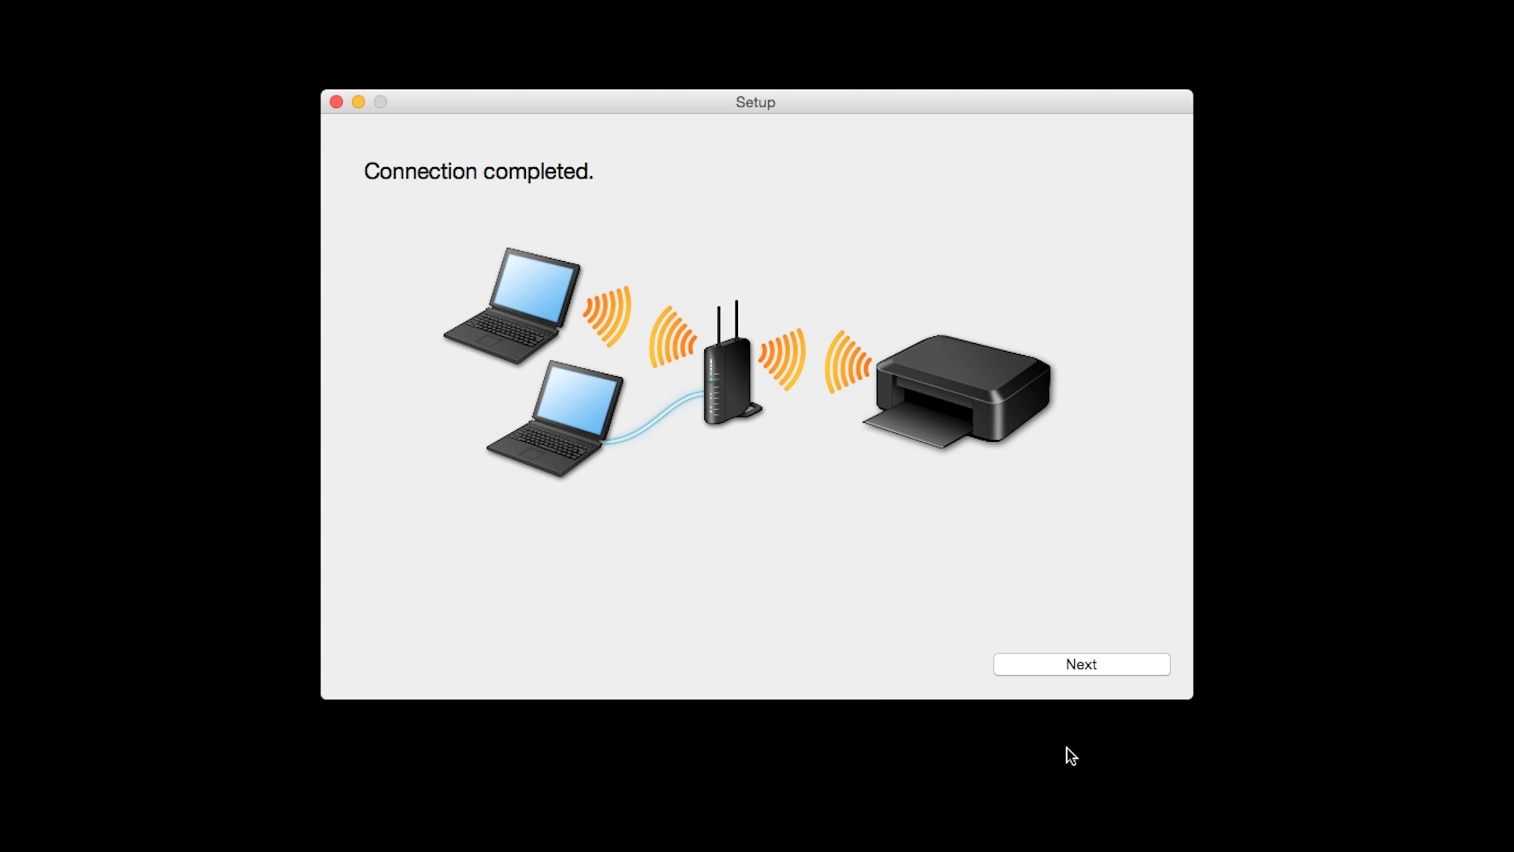
Step: Continue past Connection completed and keep the USA, Canada, Latin America region with United States
left_click(1081, 667)
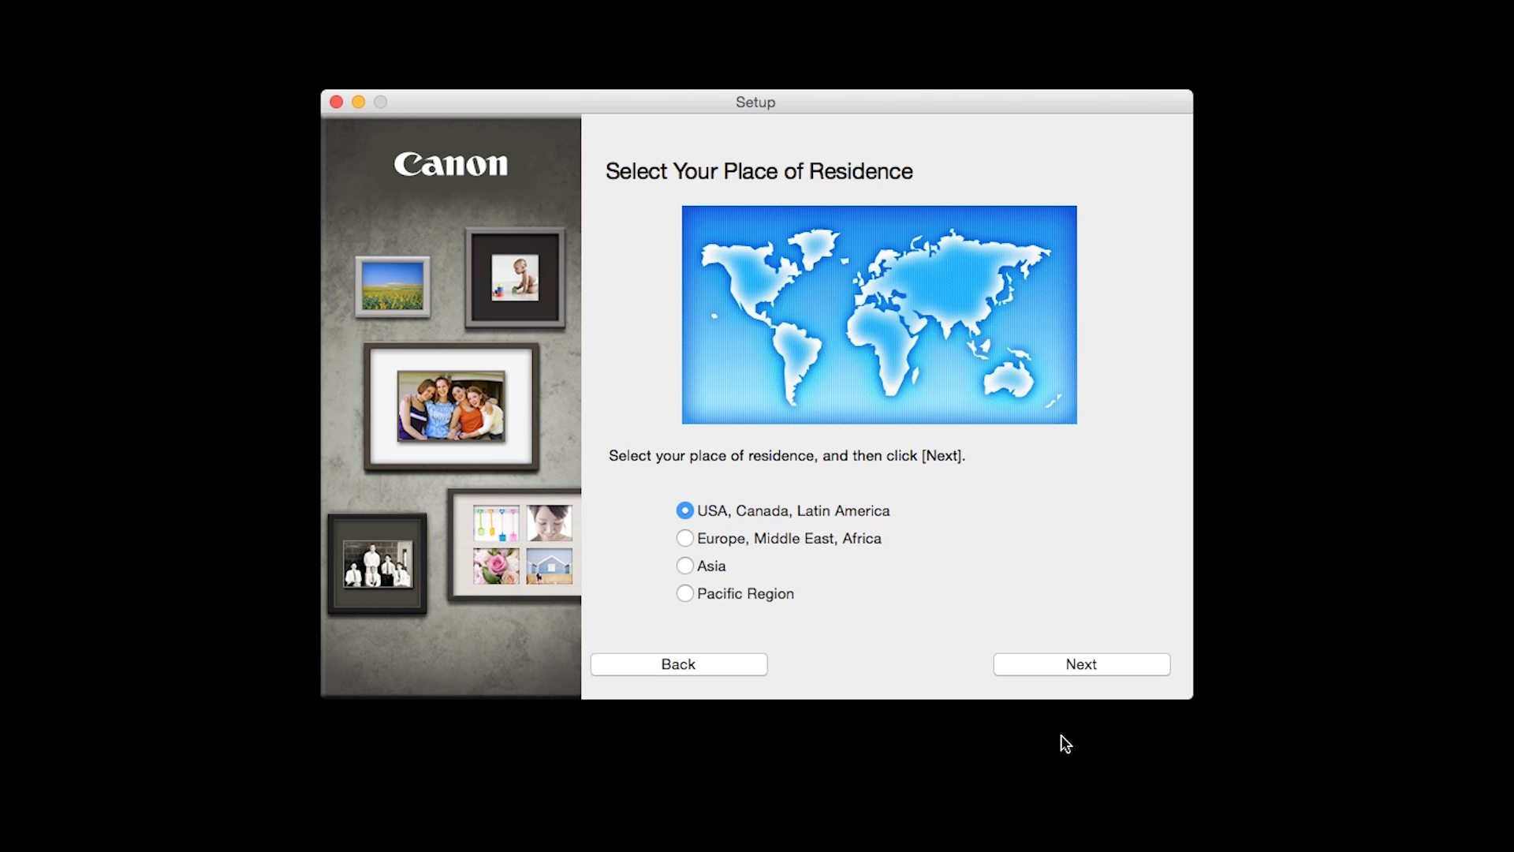
left_click(1069, 669)
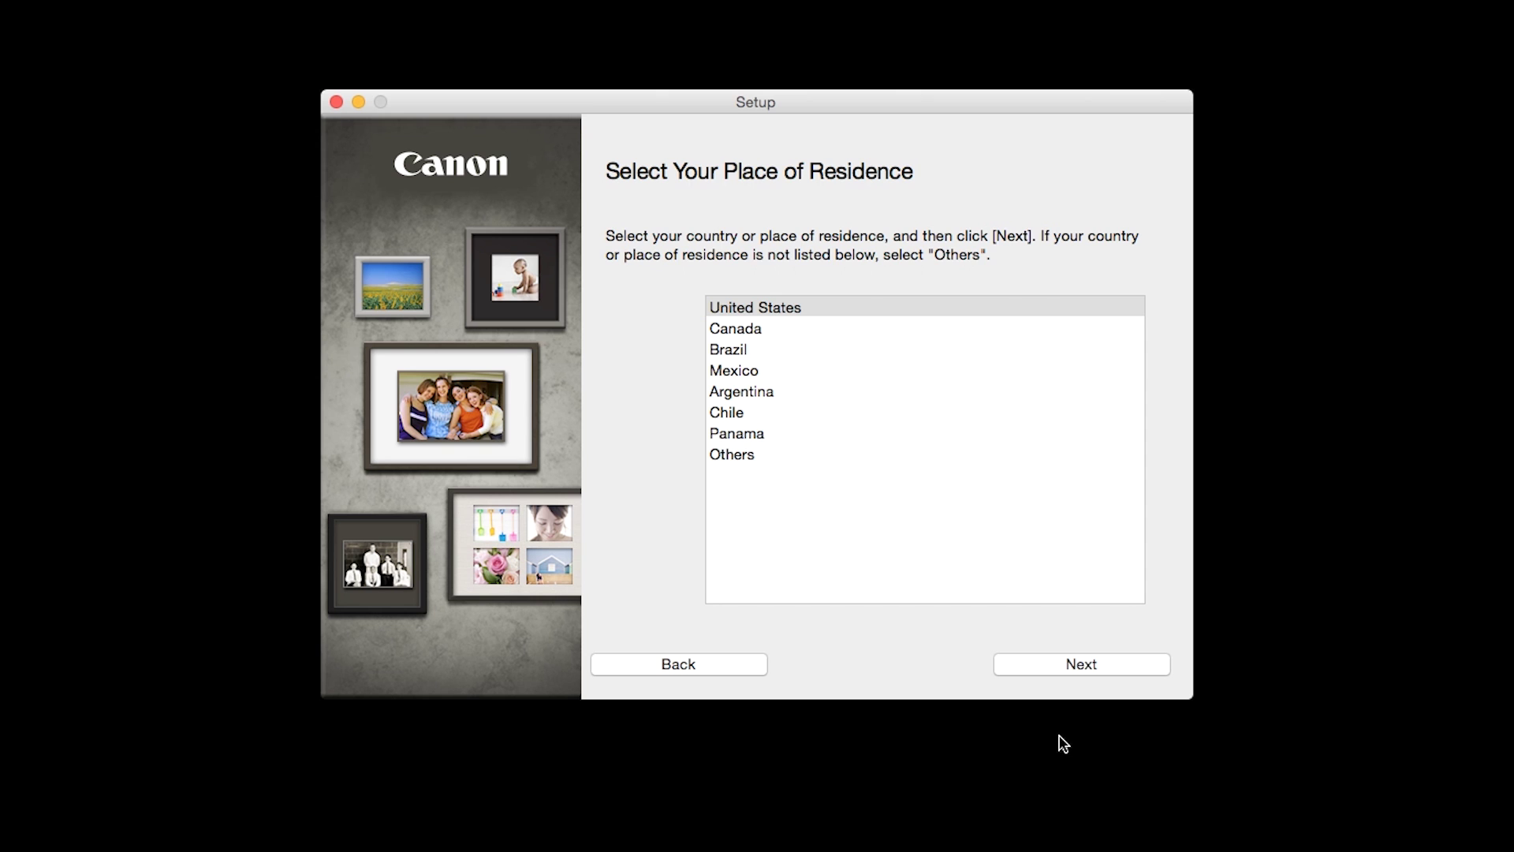
left_click(1064, 664)
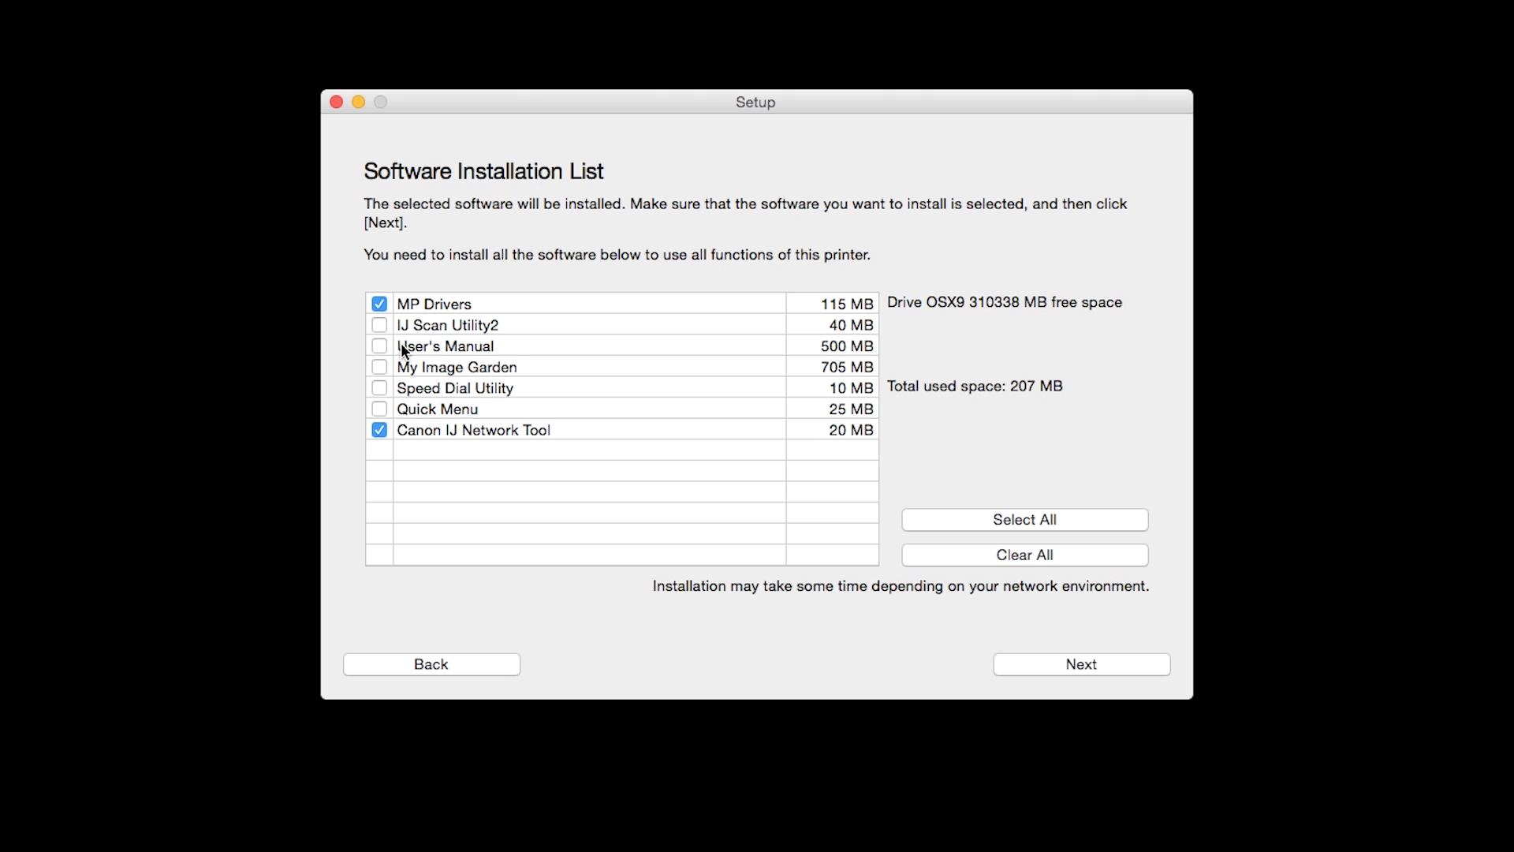
Step: Tick IJ Scan Utility2, Select All software to install, and accept the license agreement
left_click(378, 324)
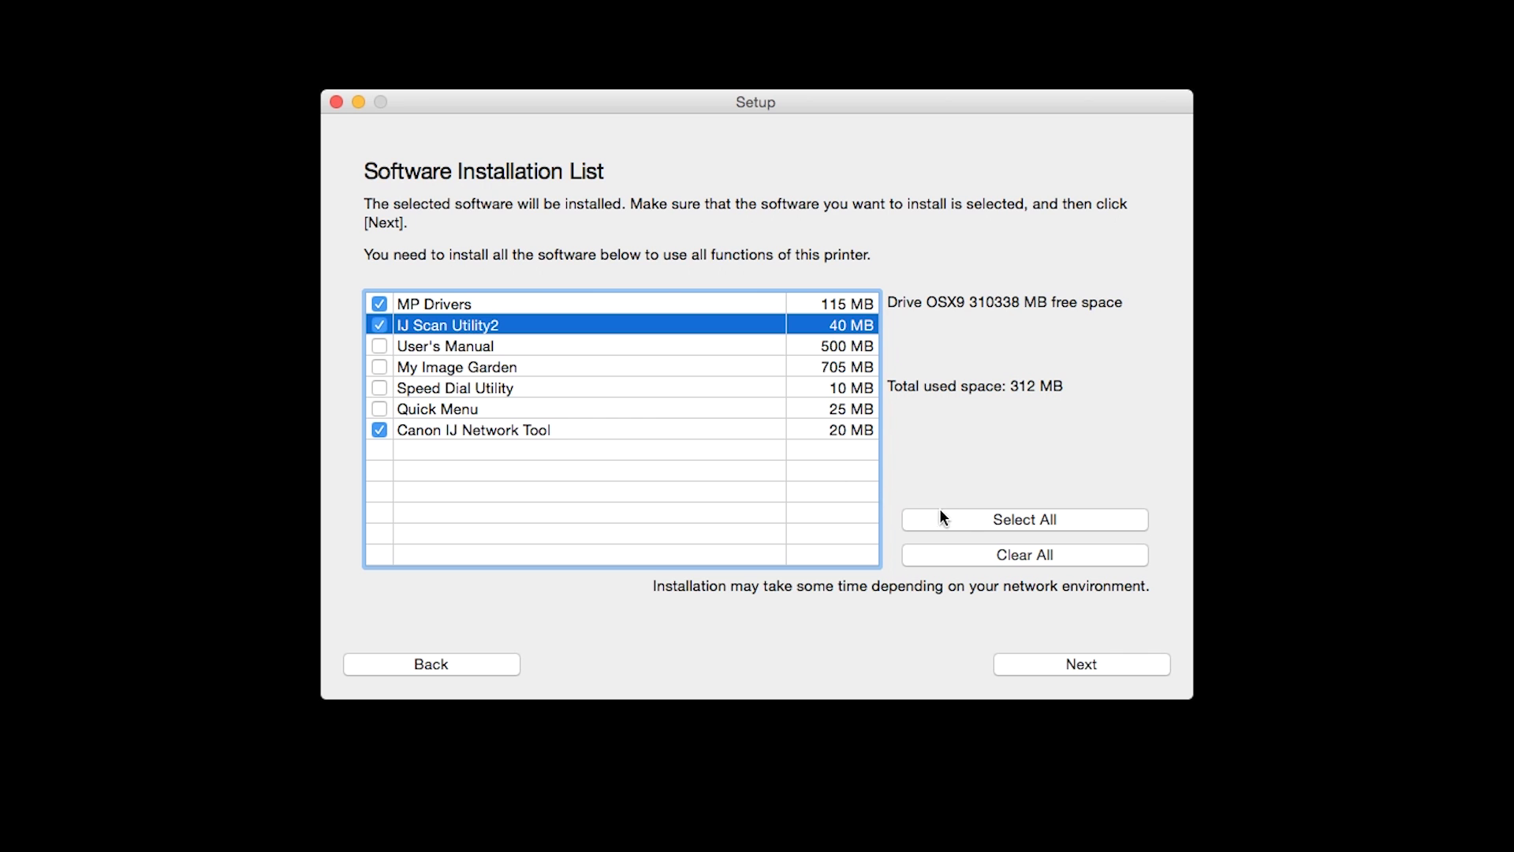
left_click(960, 522)
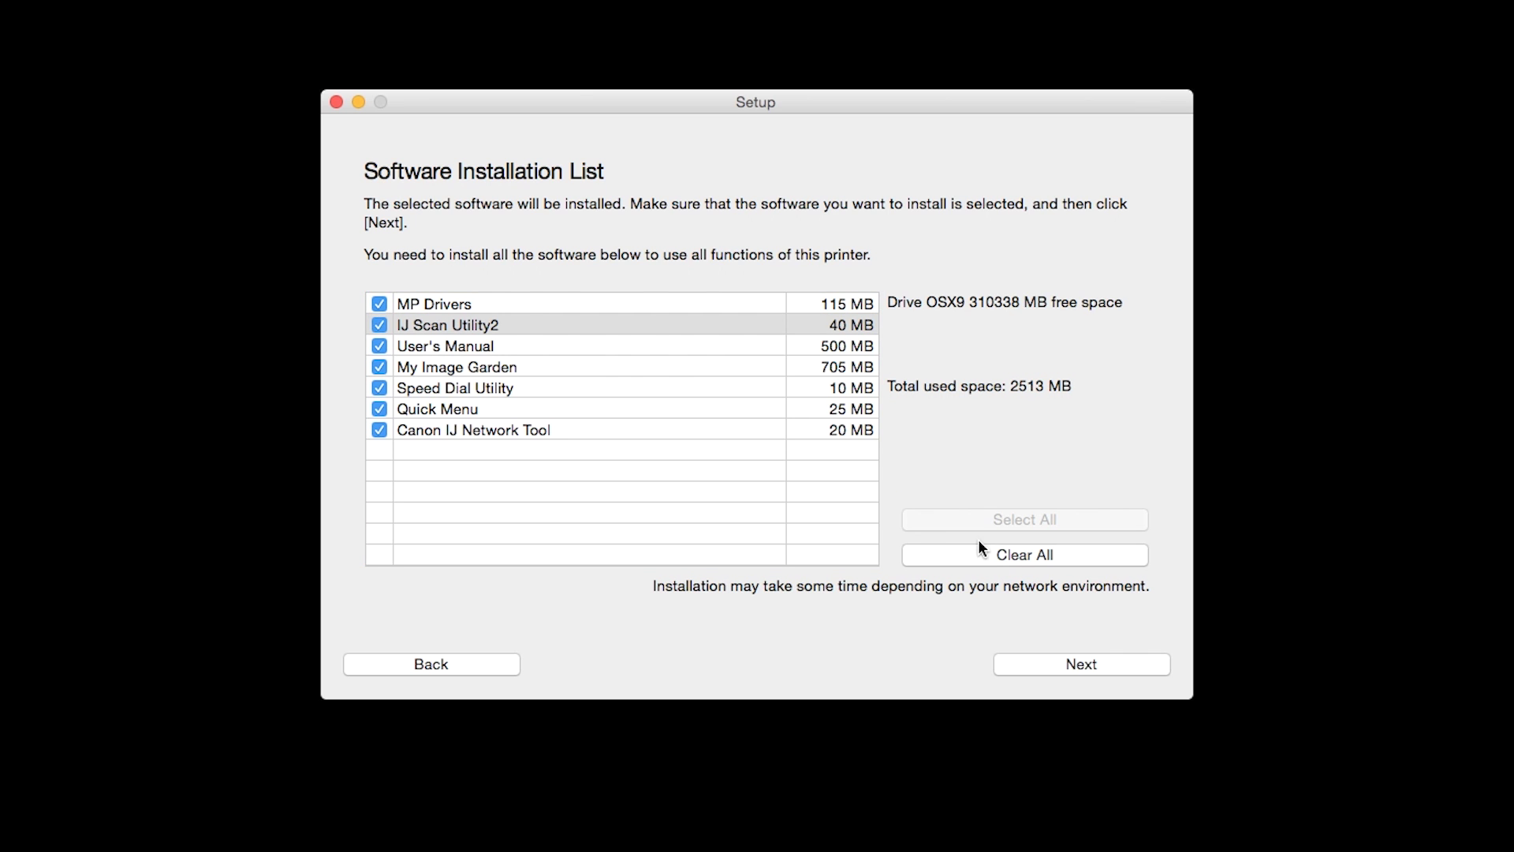
left_click(1058, 661)
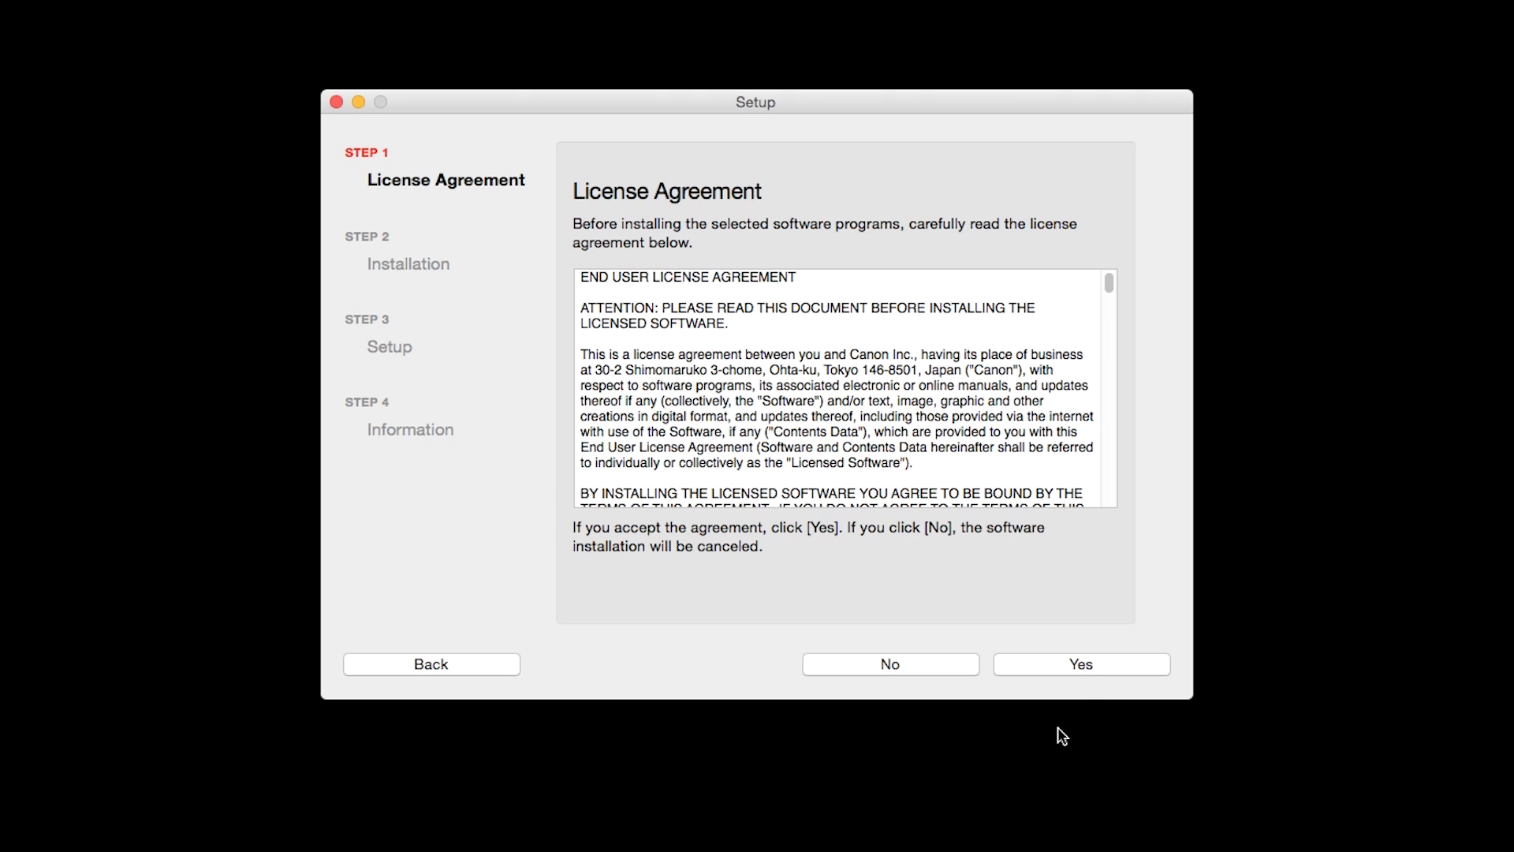
left_click(1082, 669)
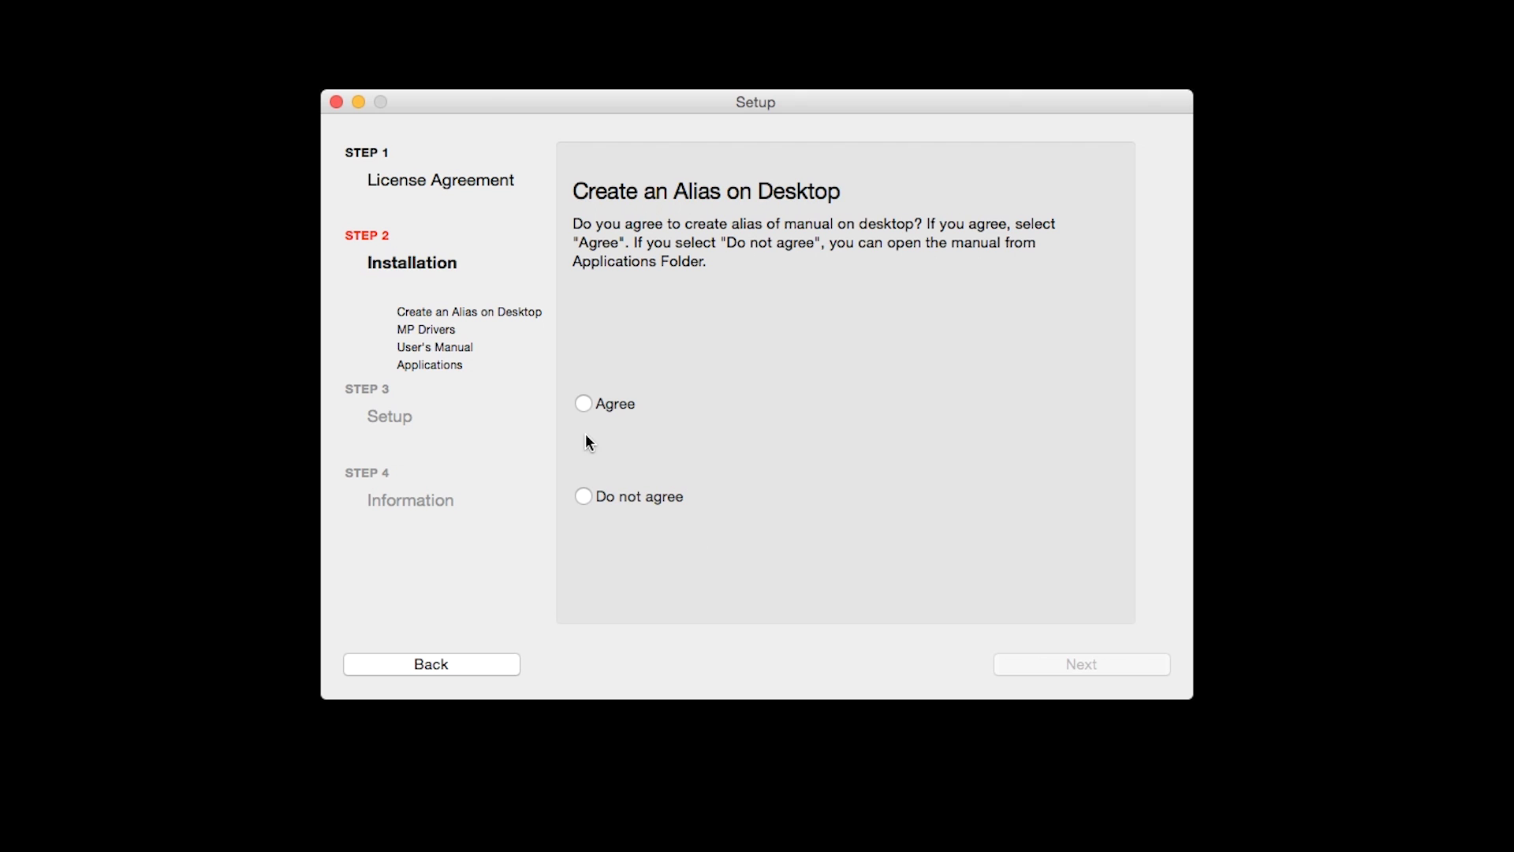
Step: Agree to a desktop alias for the manual, install the software, and list printers to add
left_click(583, 405)
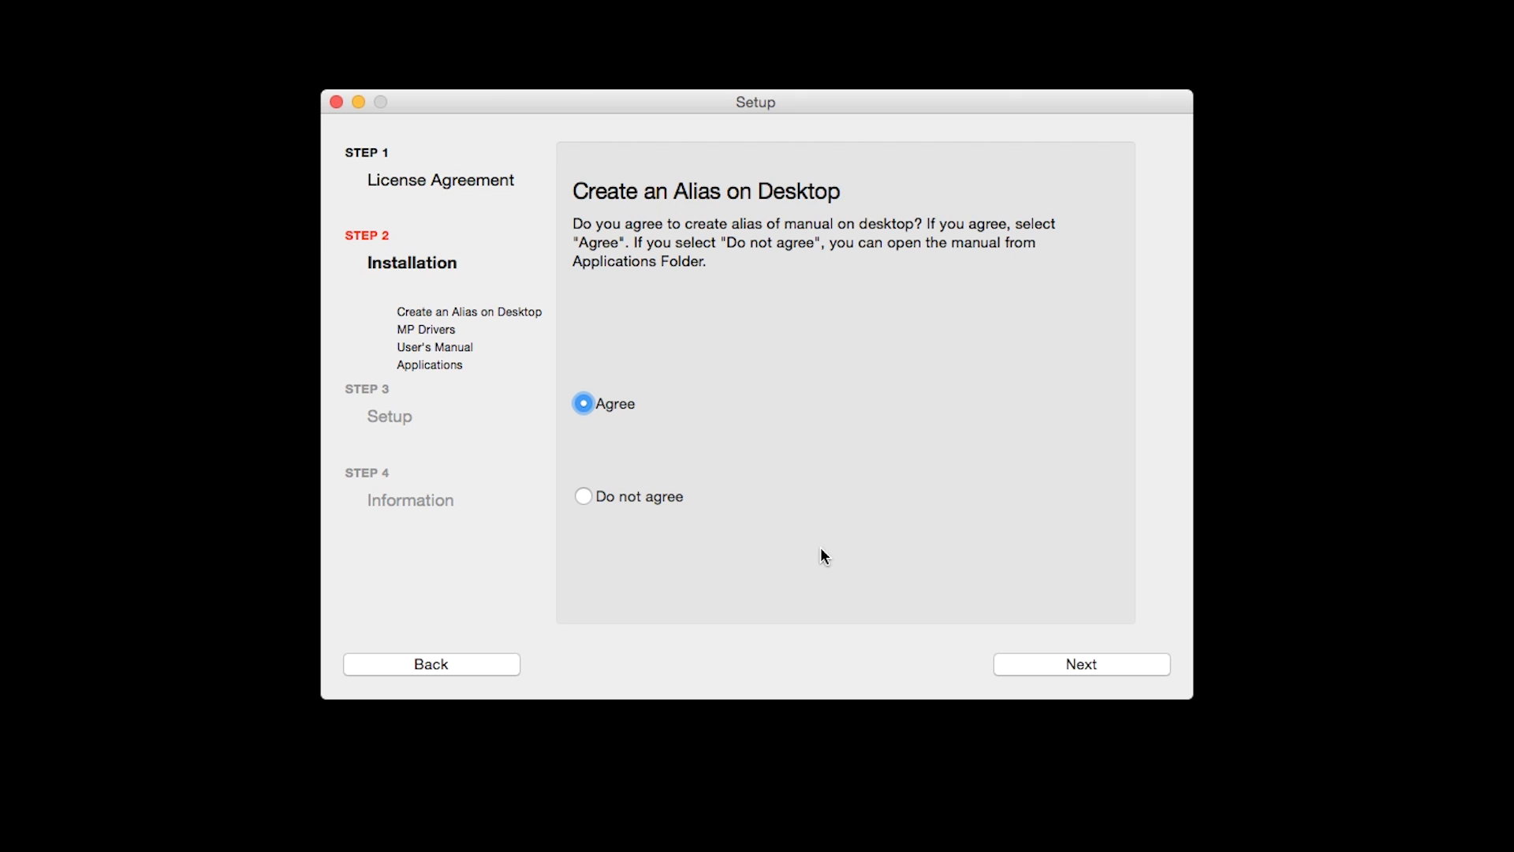
left_click(1041, 670)
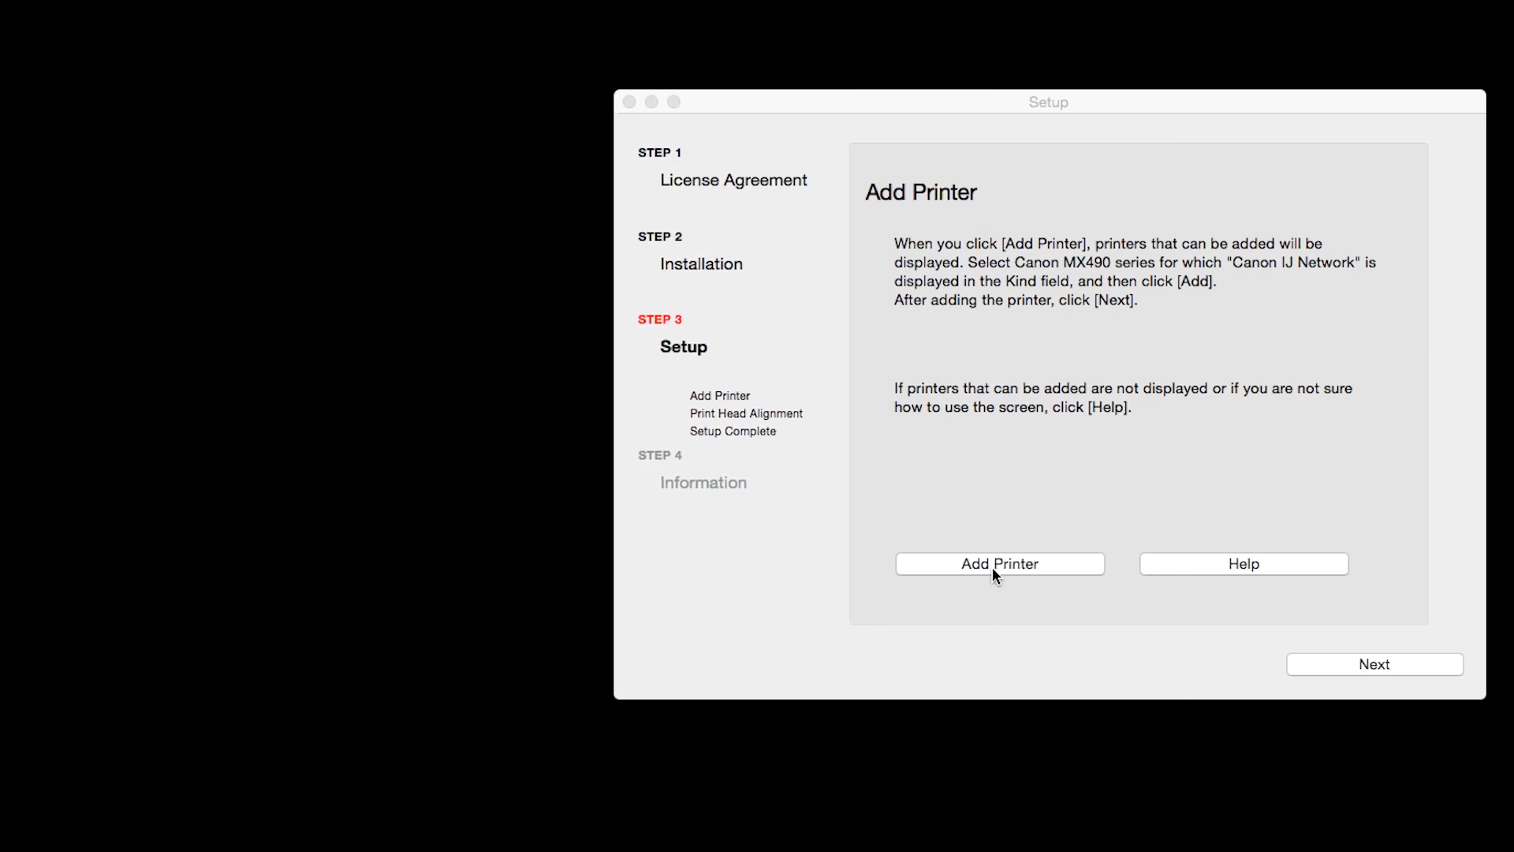
left_click(992, 566)
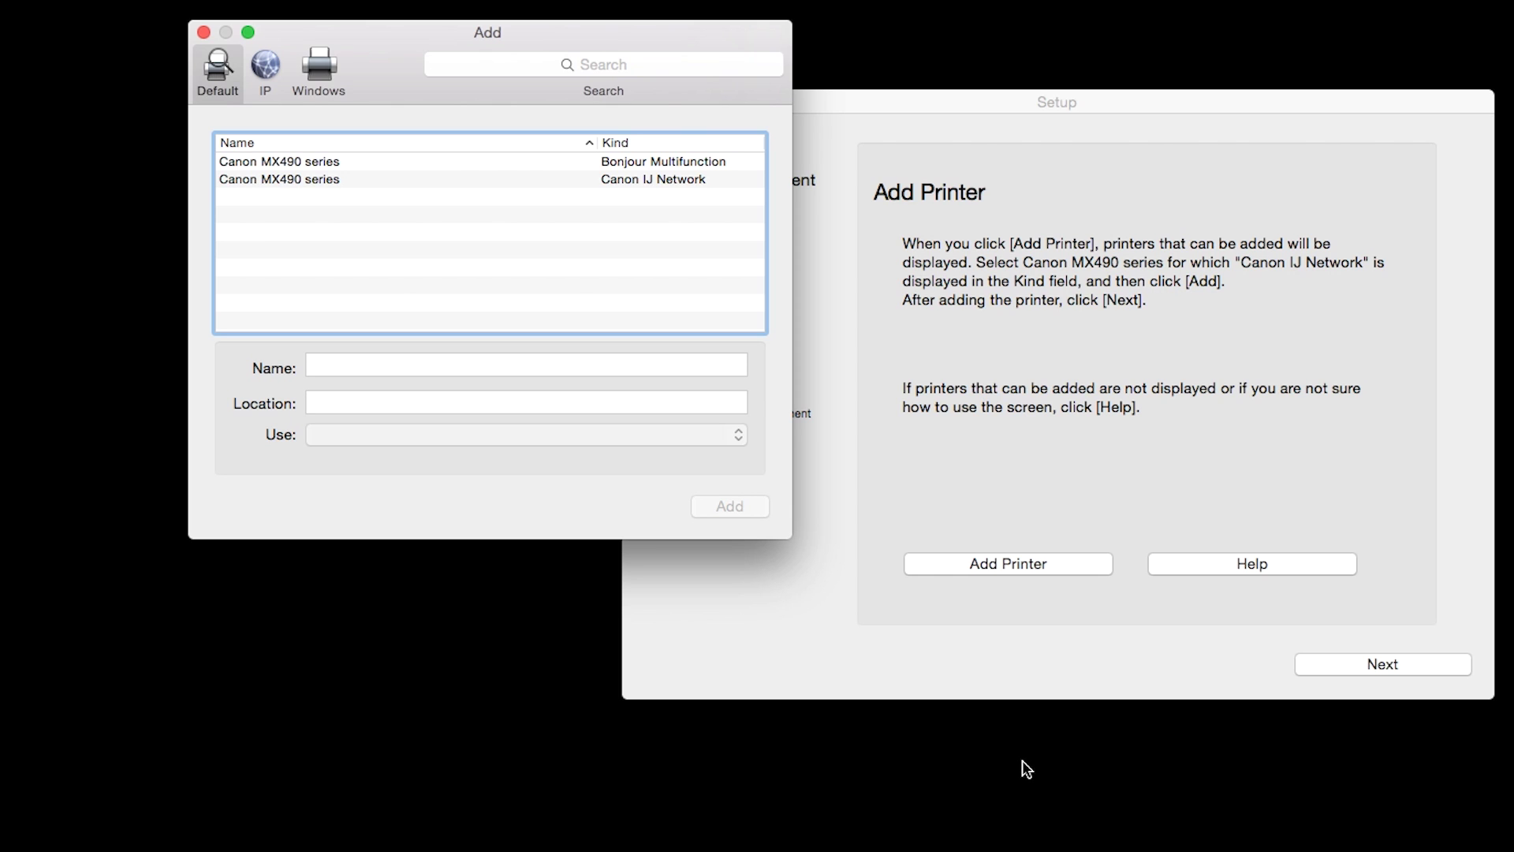
Step: Add the Canon MX490 series entry of kind Canon IJ Network to the Mac
left_click(668, 179)
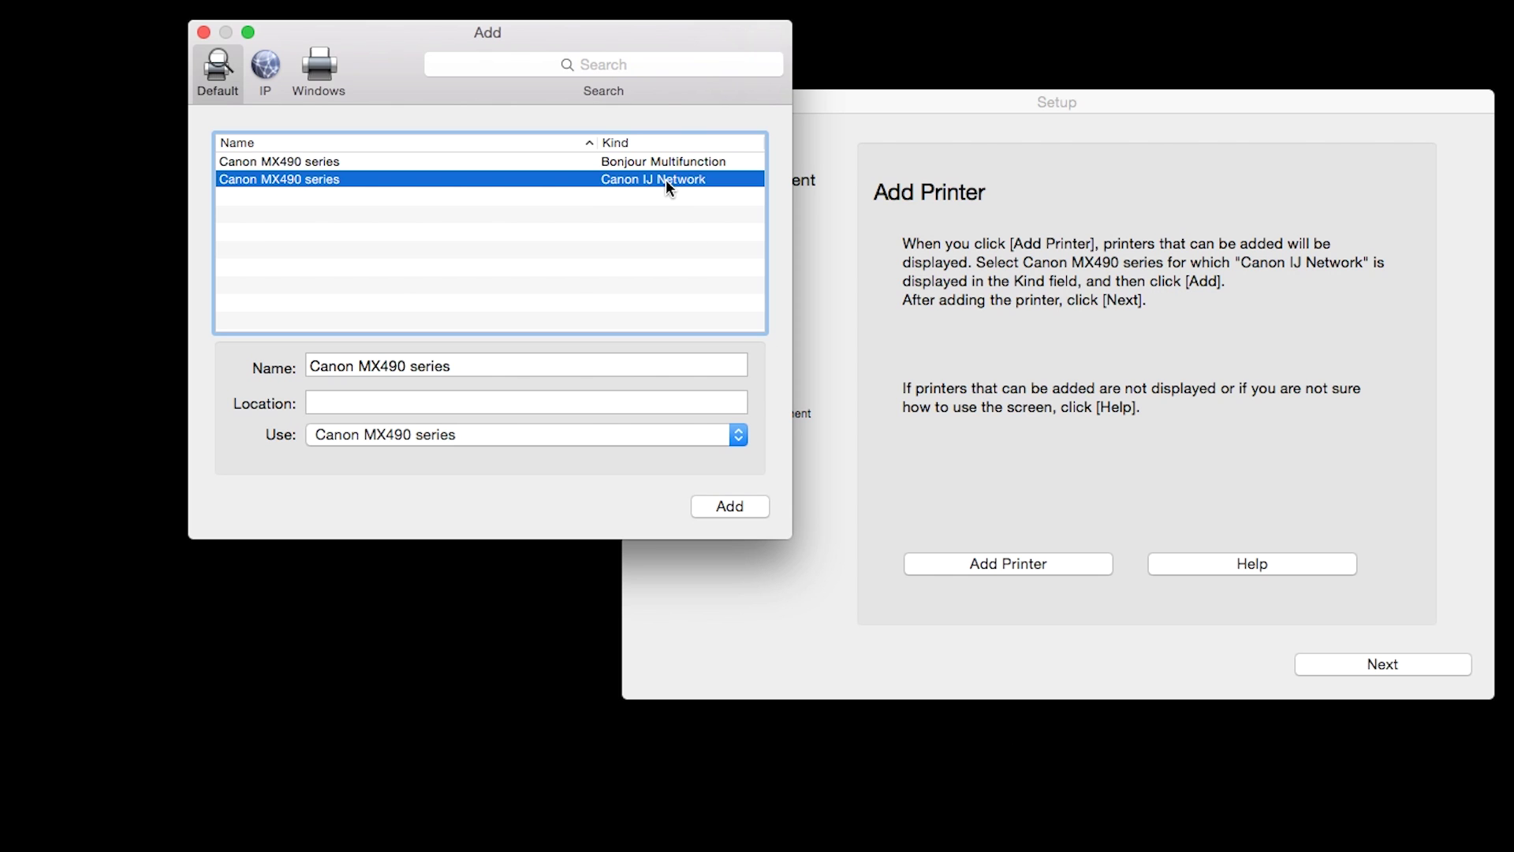
left_click(729, 505)
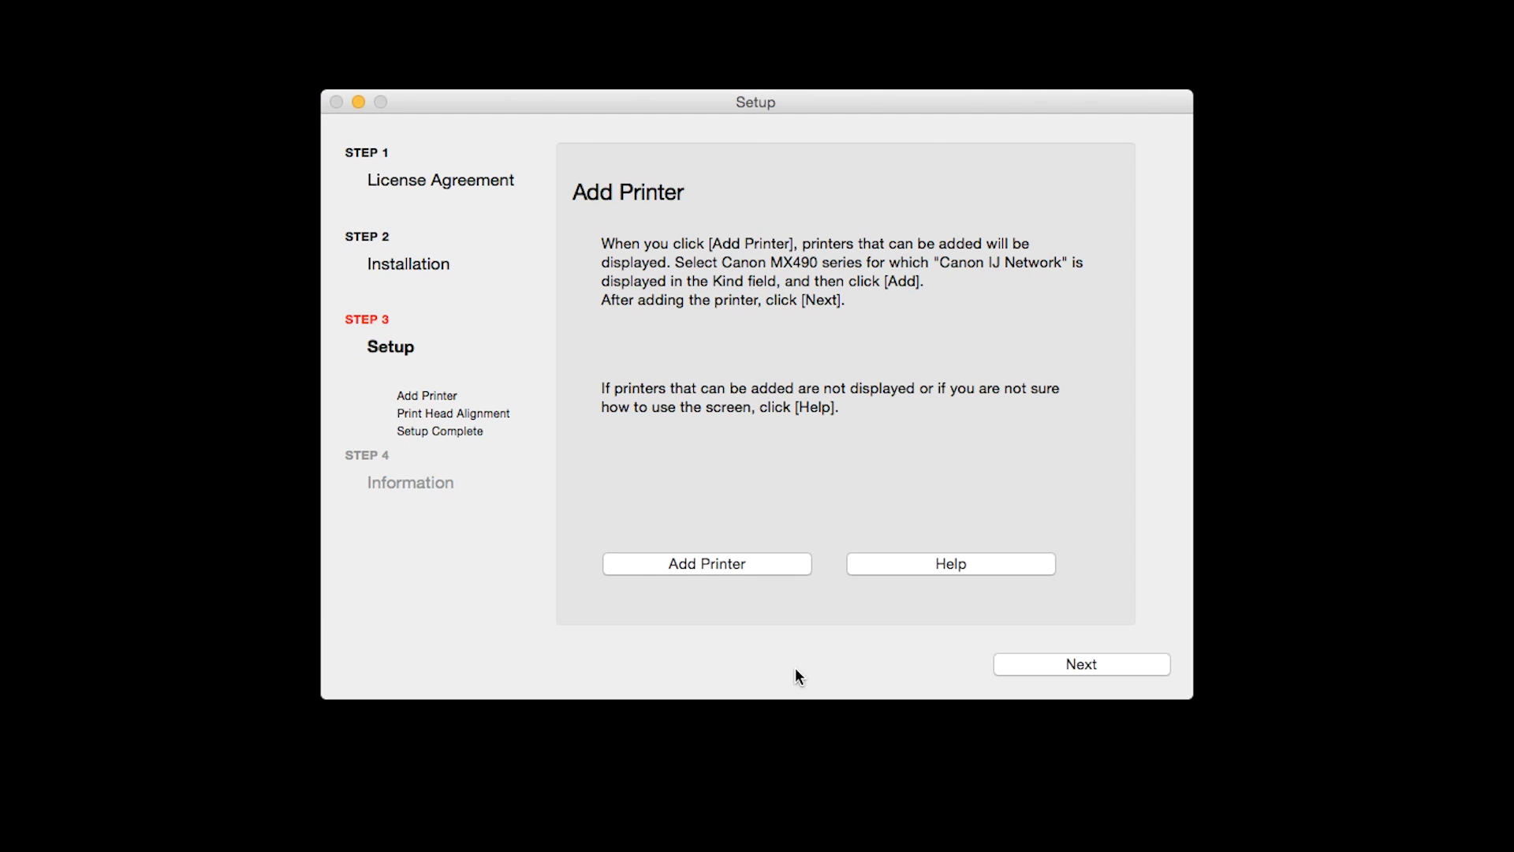
left_click(1087, 669)
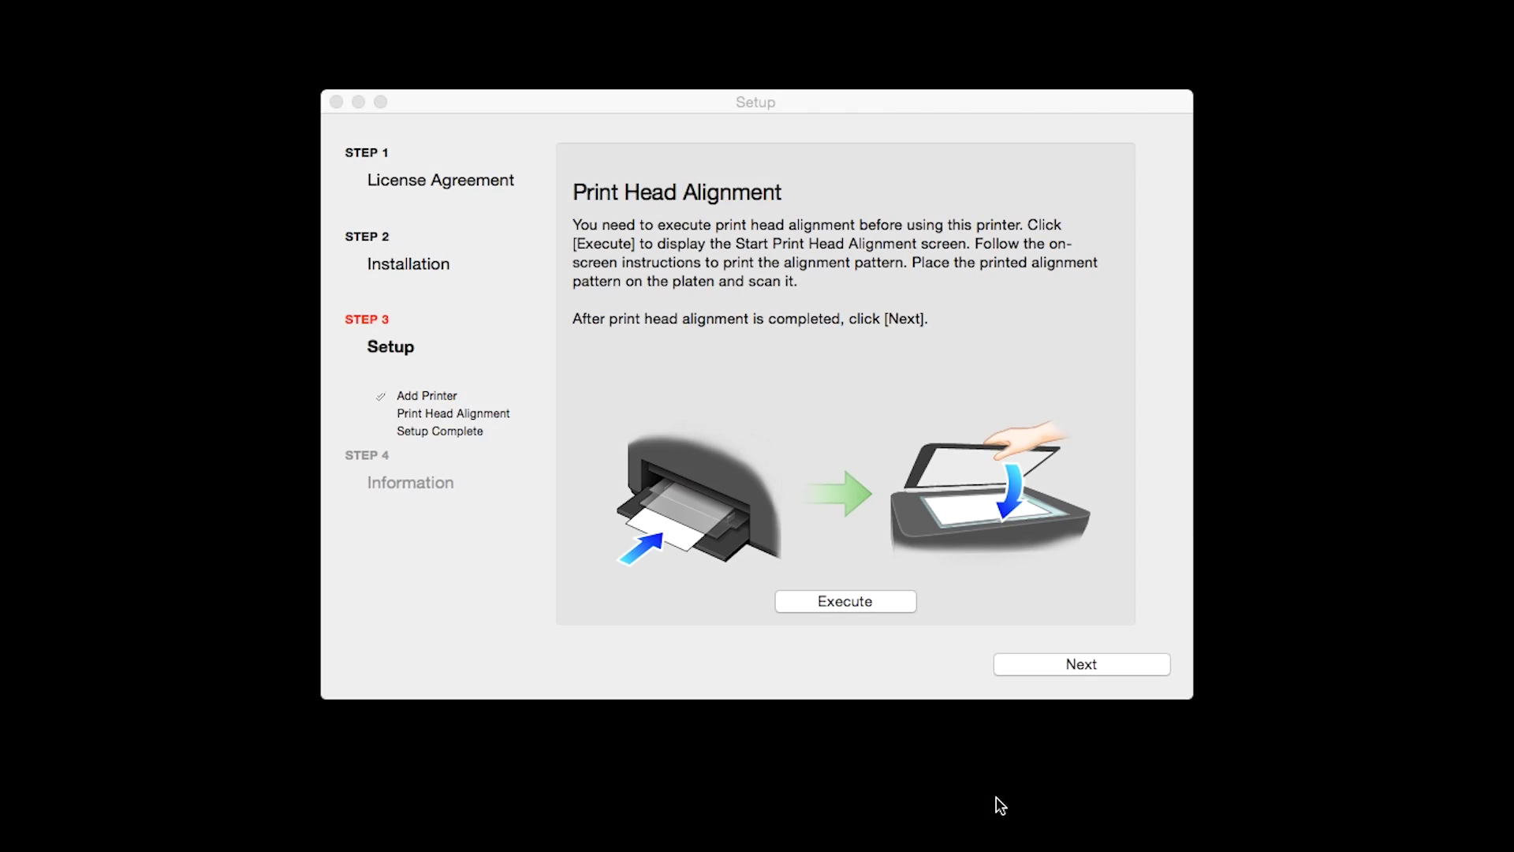
Step: Skip Print Head Alignment and continue from Setup Complete to User Registration
left_click(1058, 664)
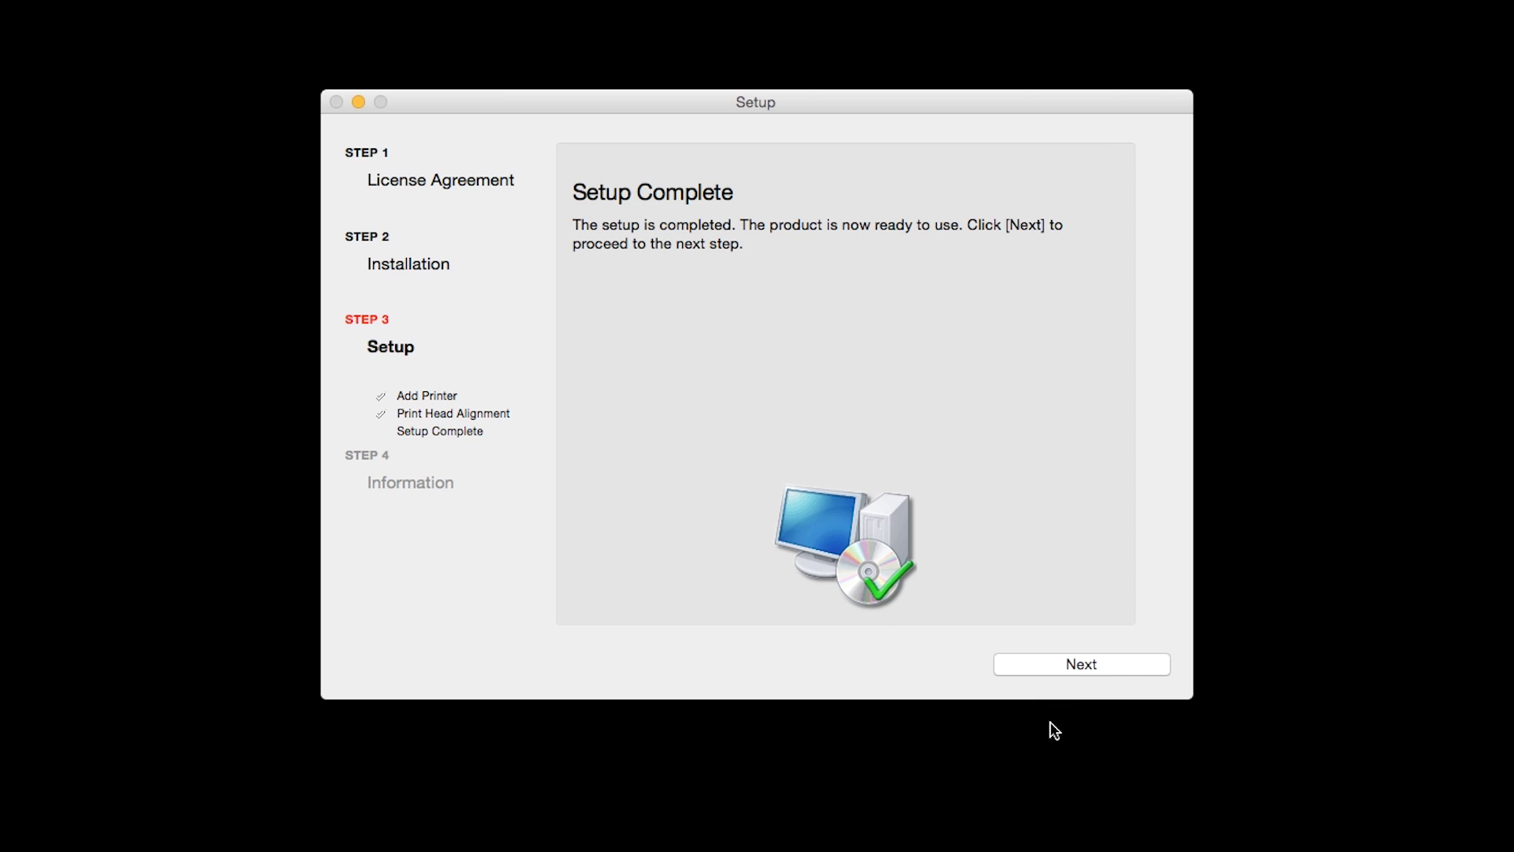
left_click(1067, 671)
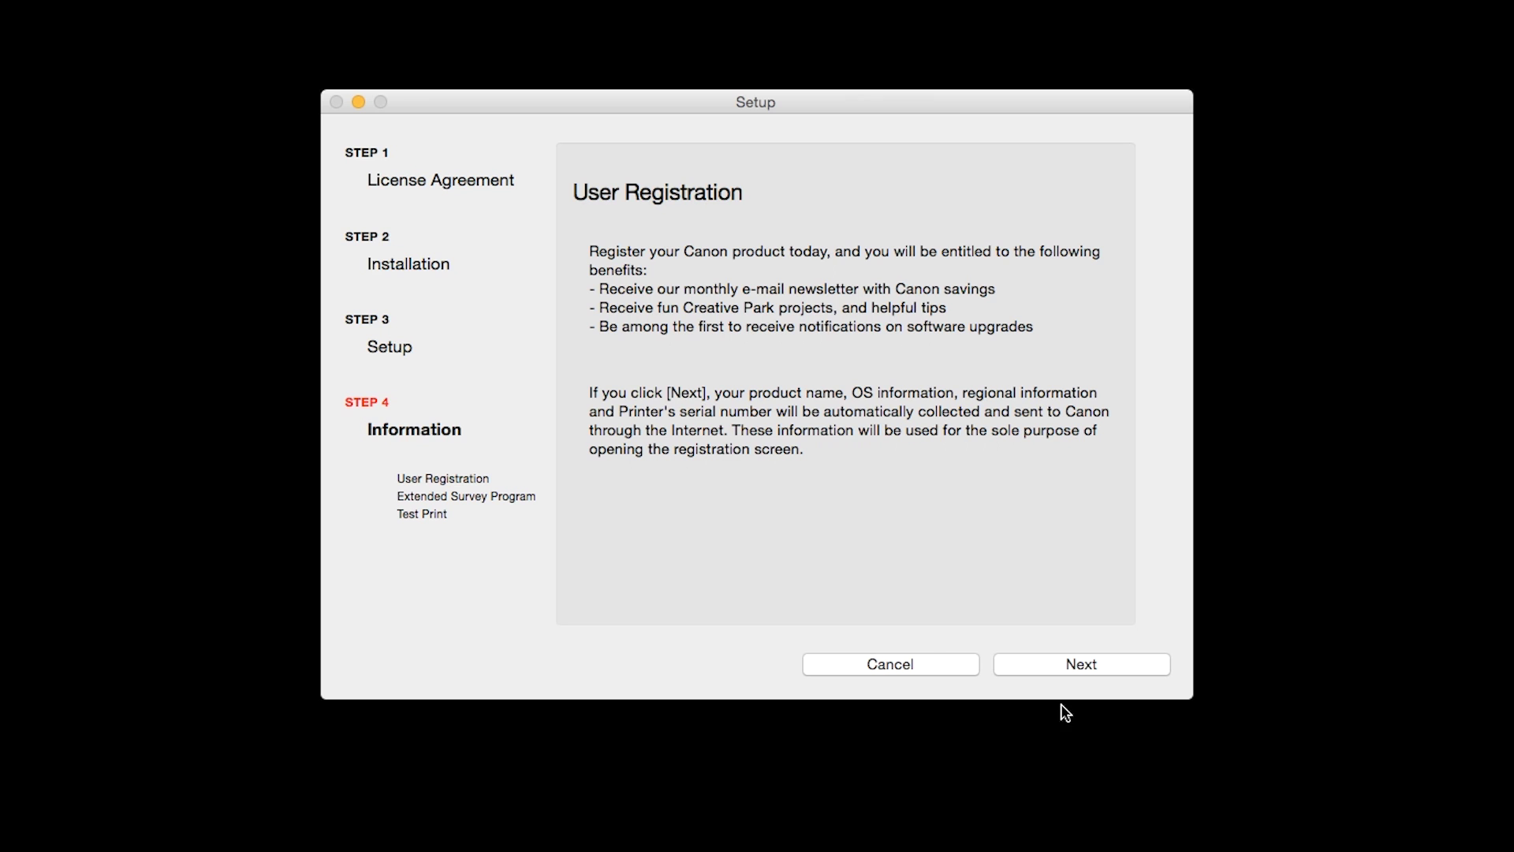
Step: Move past User Registration and the Extended Survey Program, then Execute a test print
left_click(1087, 667)
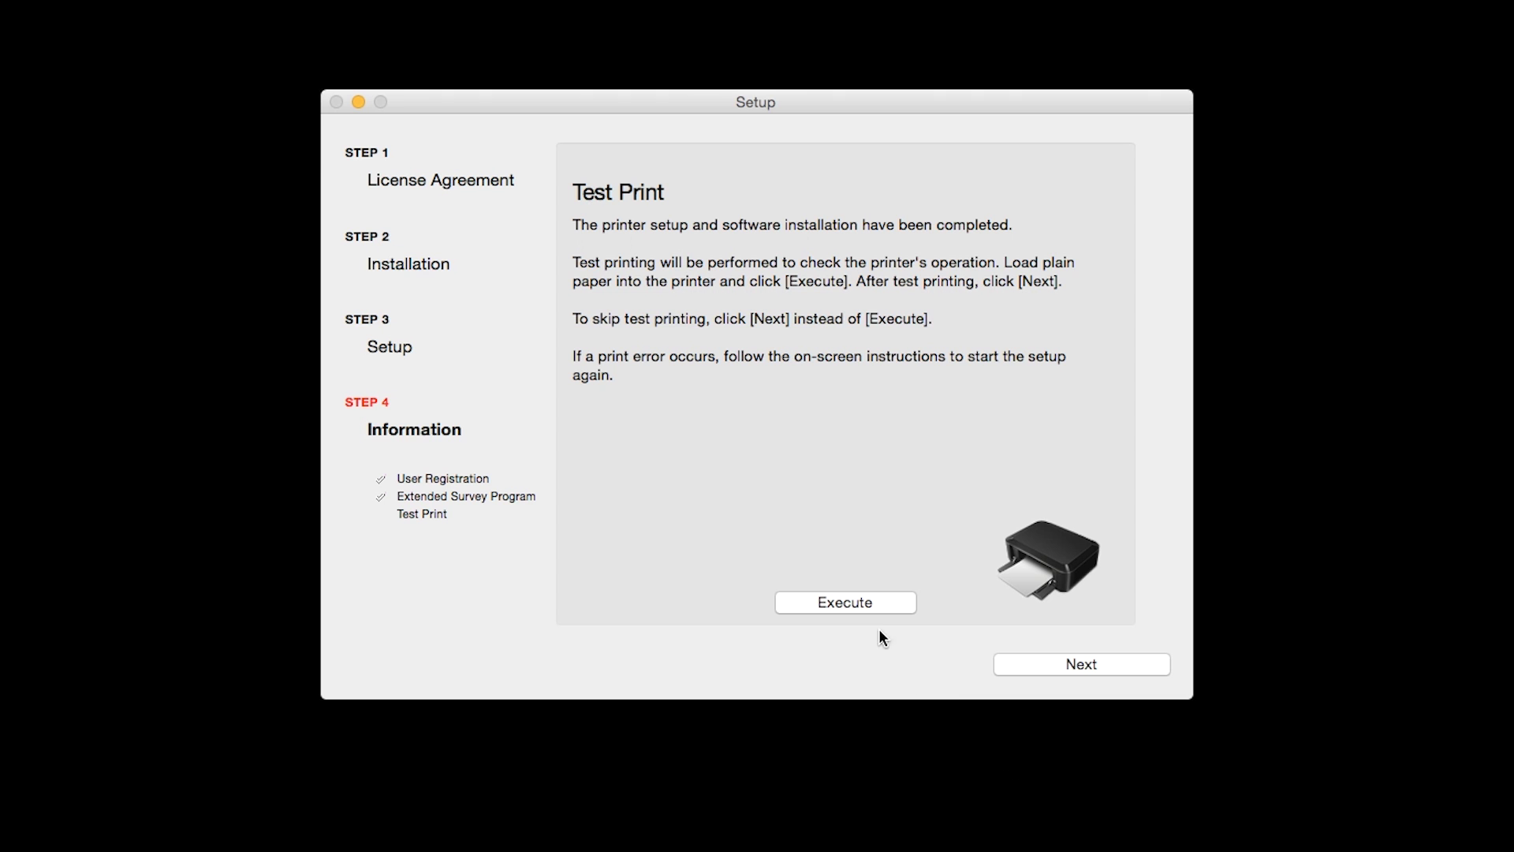
left_click(868, 597)
Step: Skip past the Test Print page to the "Installation completed successfully" screen
left_click(1080, 670)
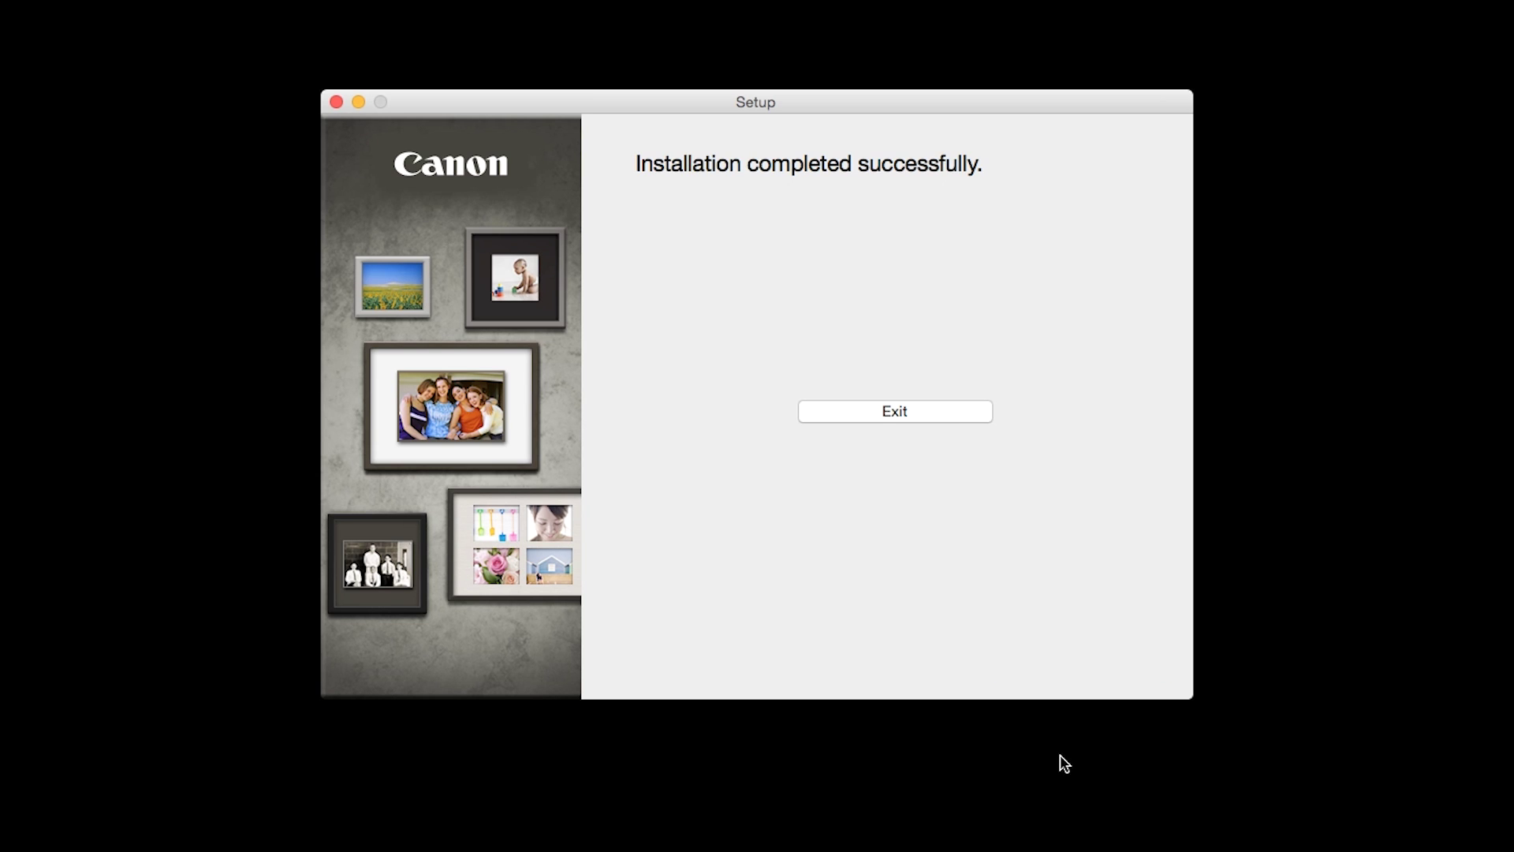